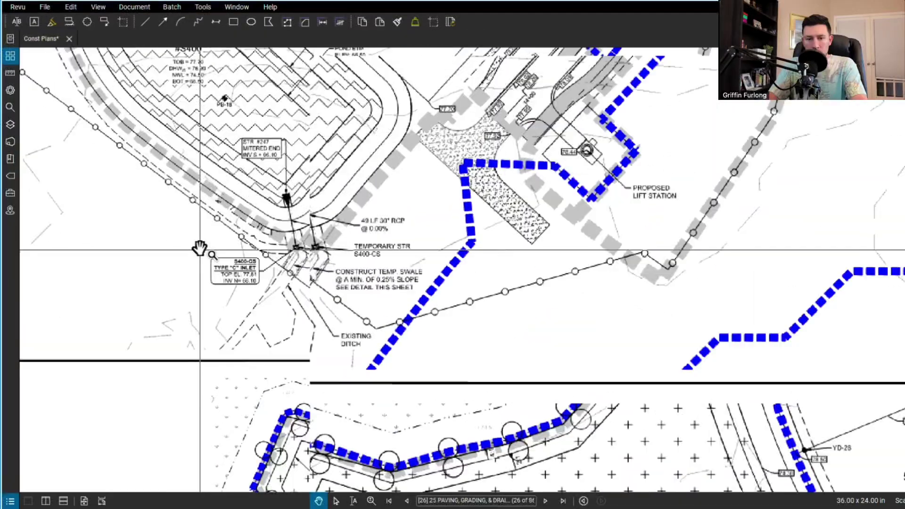
Step: Add a red 'label' callout aimed at the temporary structure and drag copies across the plan
{"action": "scroll", "coordinate": [198, 251], "scroll_direction": "up", "scroll_amount": 3}
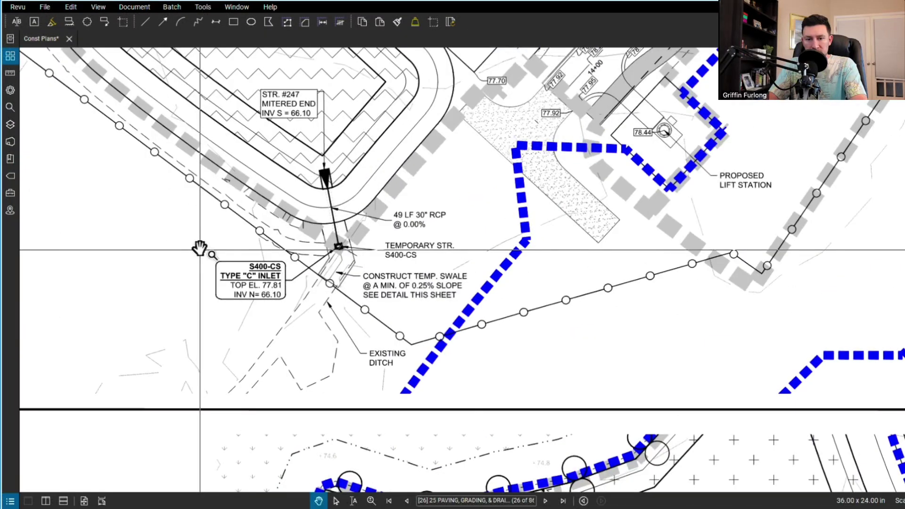
{"action": "left_click", "coordinate": [105, 22]}
{"action": "left_click", "coordinate": [340, 244]}
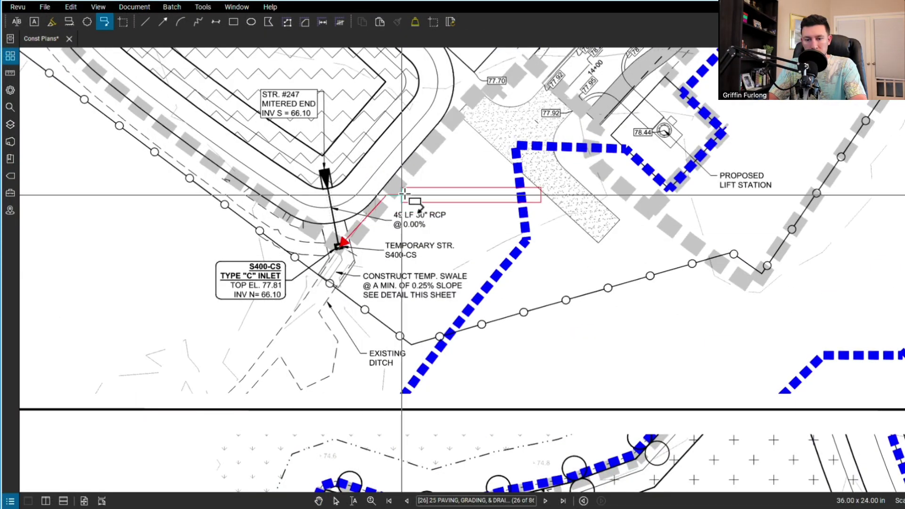
{"action": "left_click", "coordinate": [408, 198]}
{"action": "type", "text": "label"}
{"action": "key", "text": "Escape"}
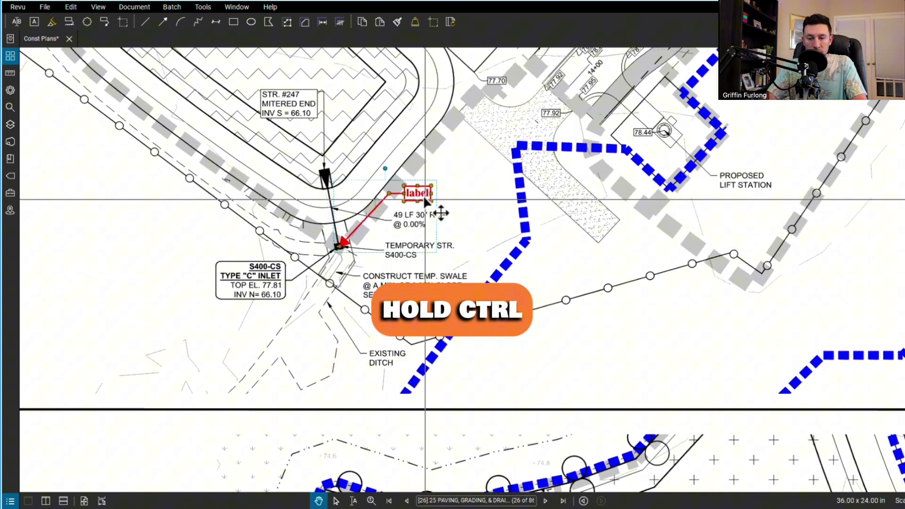
{"action": "left_click_drag", "start_coordinate": [422, 194], "coordinate": [775, 258]}
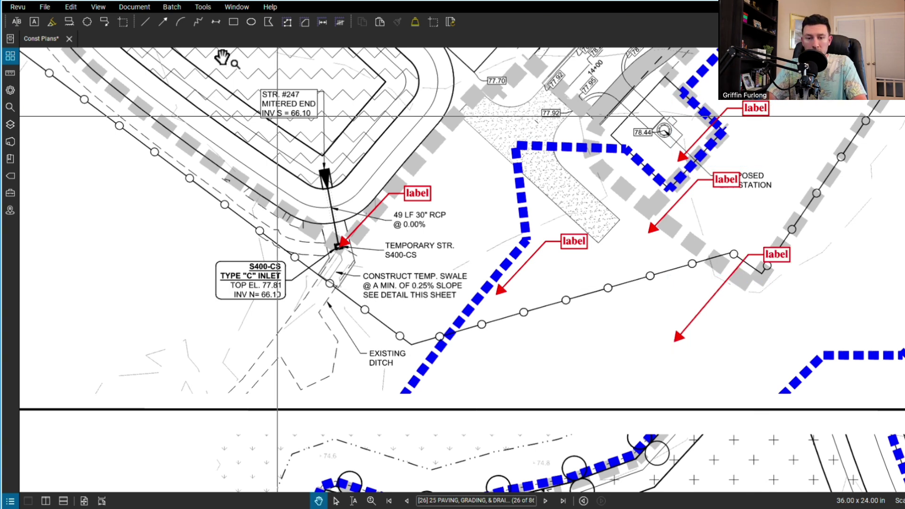
Step: Draw a horizontal red polyline from the plan's left edge to its right through EXISTING DITCH
{"action": "left_click", "coordinate": [198, 25]}
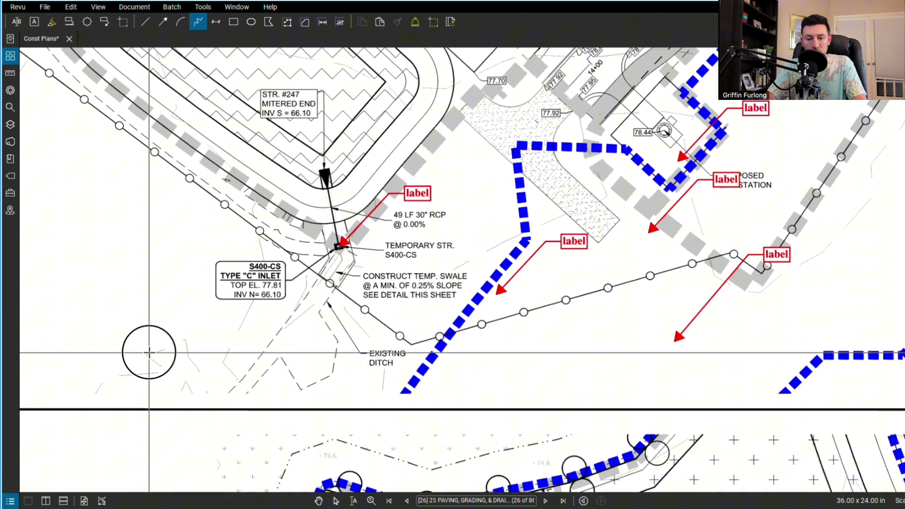
{"action": "left_click", "coordinate": [149, 352]}
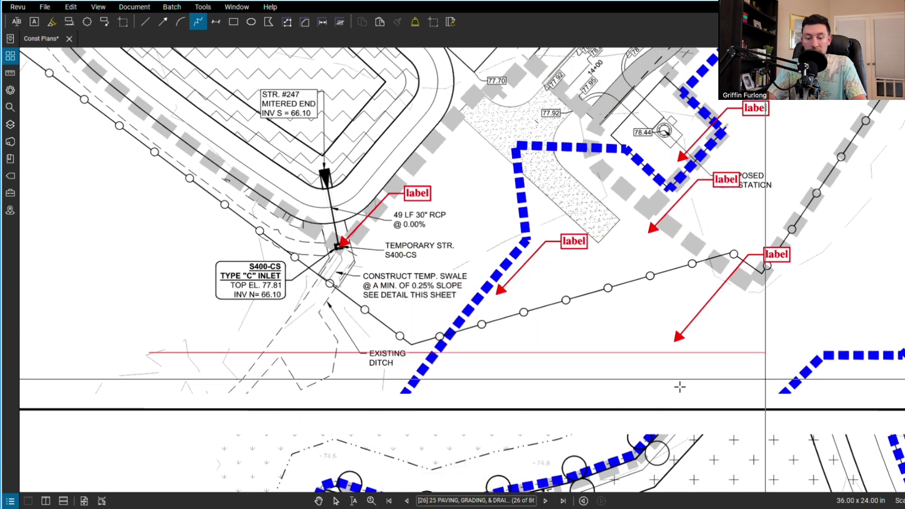
{"action": "double_click", "coordinate": [744, 351]}
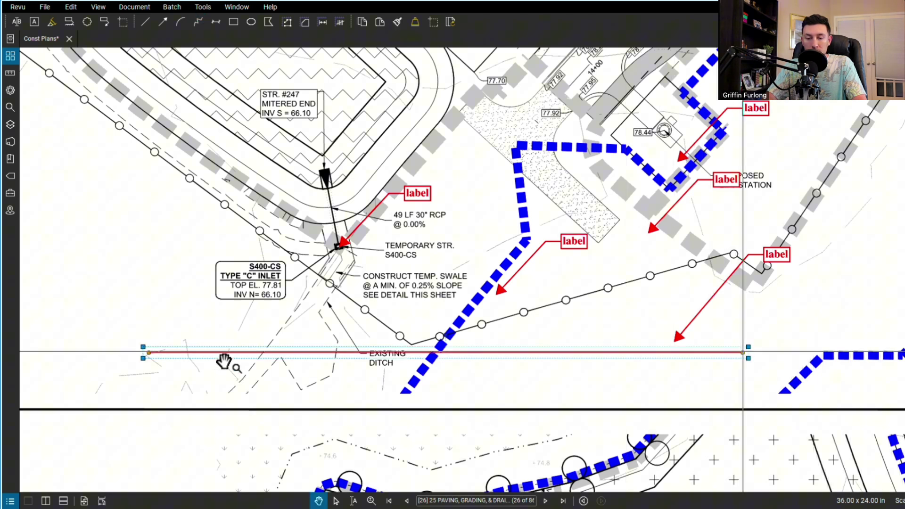
{"action": "left_click", "coordinate": [515, 364]}
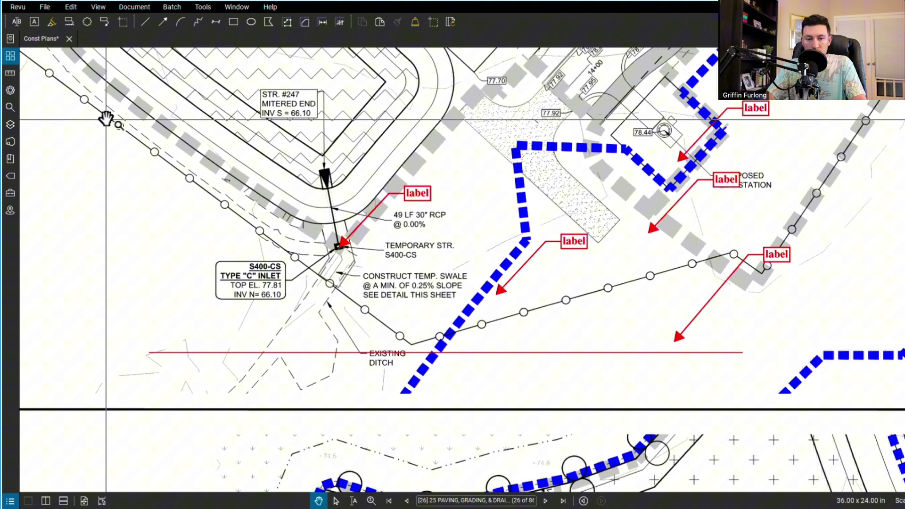
Step: Change one label callout's colour to green in the Properties panel
{"action": "left_click", "coordinate": [11, 90]}
{"action": "left_click", "coordinate": [734, 242]}
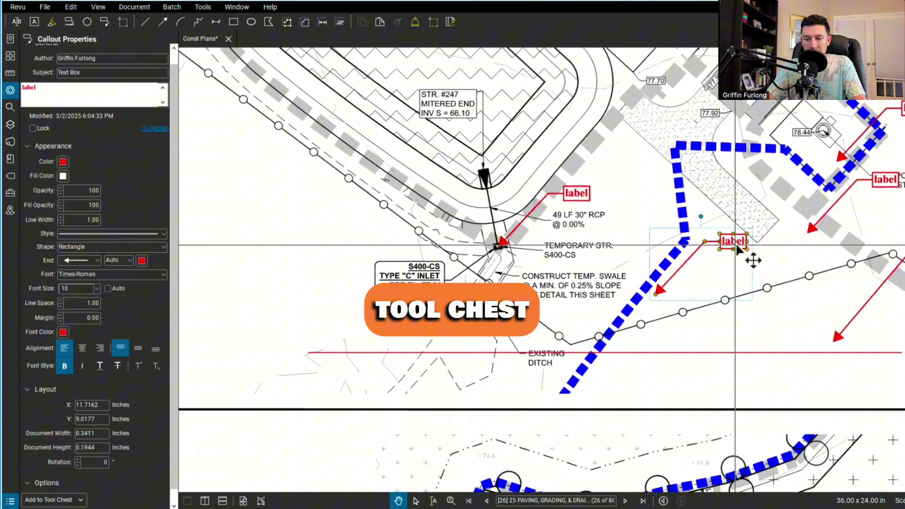
{"action": "left_click_drag", "start_coordinate": [177, 289], "coordinate": [208, 289]}
{"action": "scroll", "coordinate": [162, 301], "scroll_direction": "down", "scroll_amount": 1}
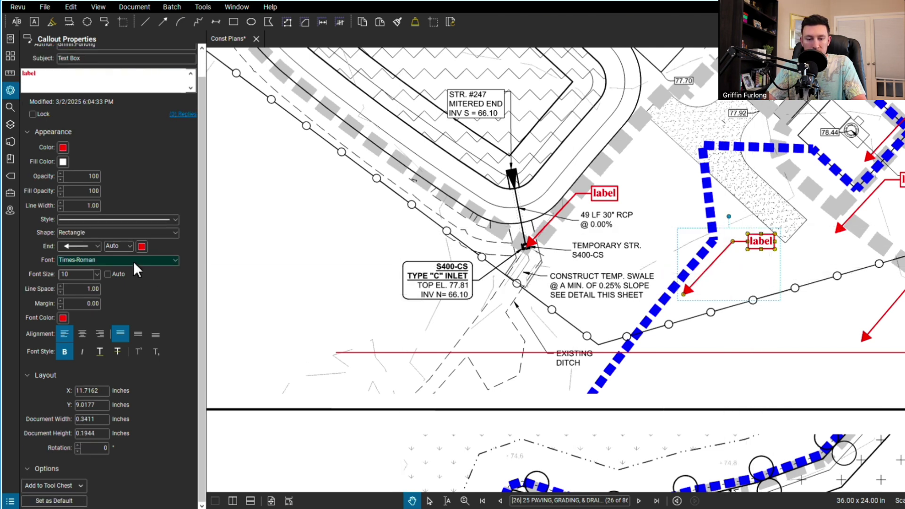
{"action": "left_click", "coordinate": [62, 147]}
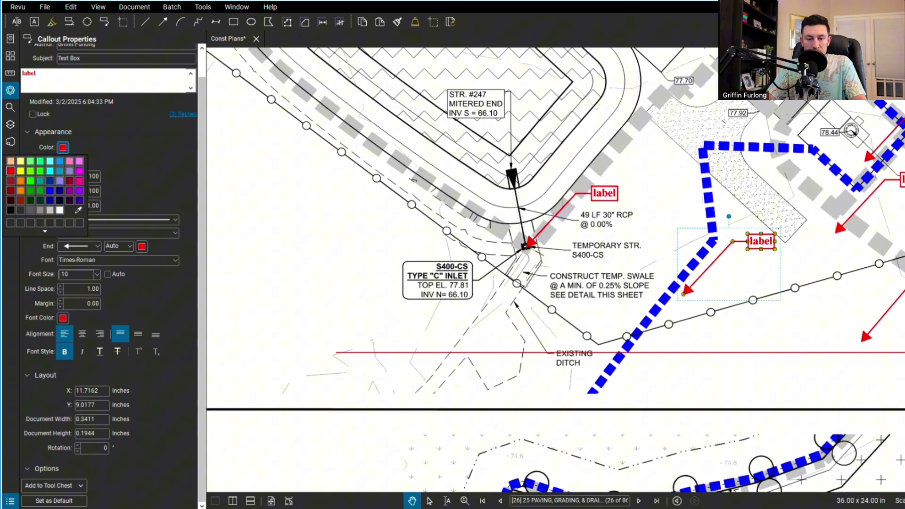
{"action": "left_click", "coordinate": [30, 181]}
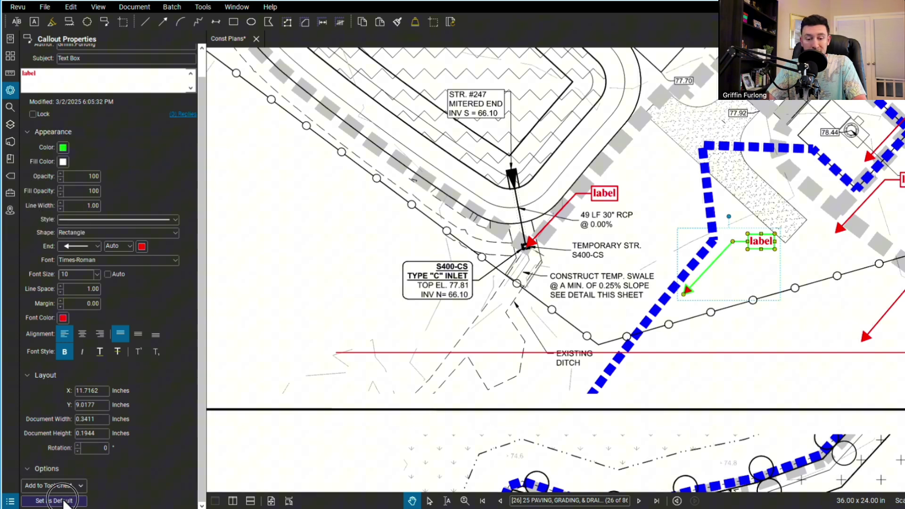
{"action": "left_click", "coordinate": [448, 323]}
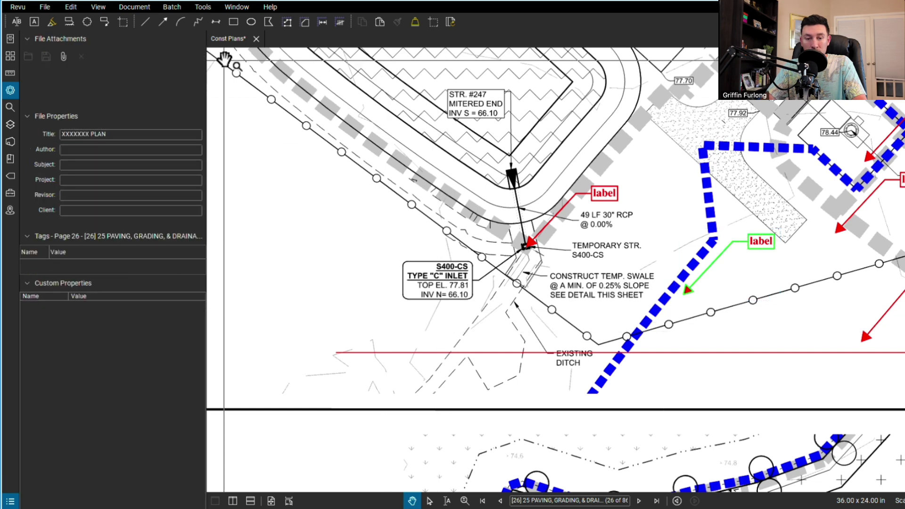
Step: Draw a new 'default!' callout in the default style and select it for the tool chest
{"action": "left_click", "coordinate": [105, 21]}
{"action": "left_click", "coordinate": [234, 270]}
{"action": "left_click", "coordinate": [297, 217]}
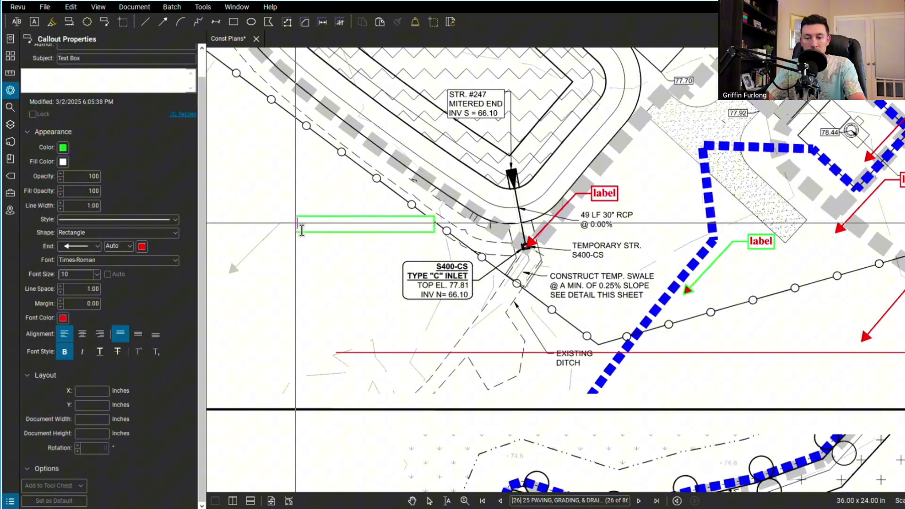
{"action": "key", "text": "Escape"}
{"action": "left_click", "coordinate": [315, 222]}
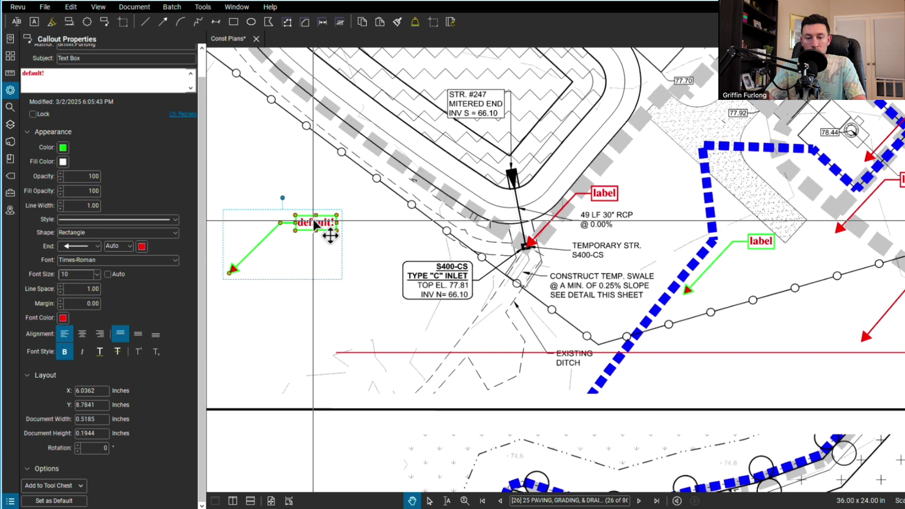
{"action": "left_click", "coordinate": [71, 486]}
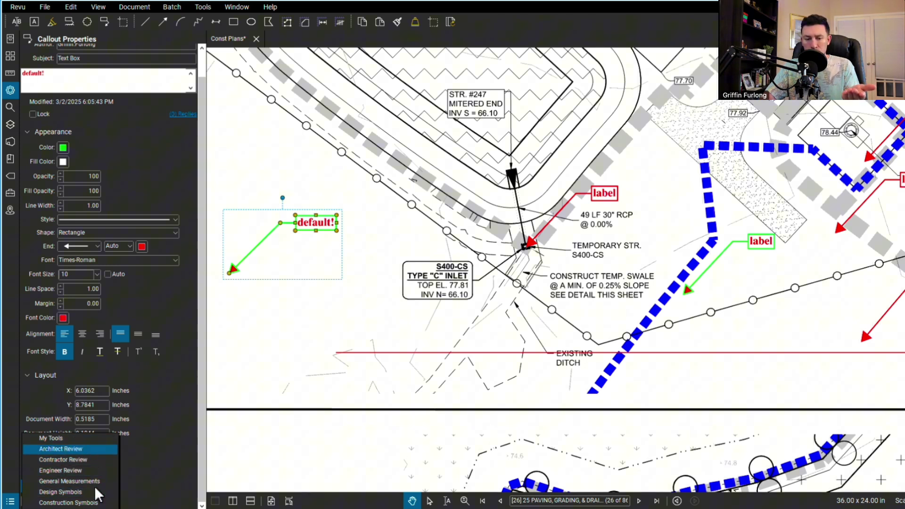
Step: Save the callout to My Tools, then place two green 'default!' callouts and a red one near STR. #247
{"action": "left_click", "coordinate": [82, 440]}
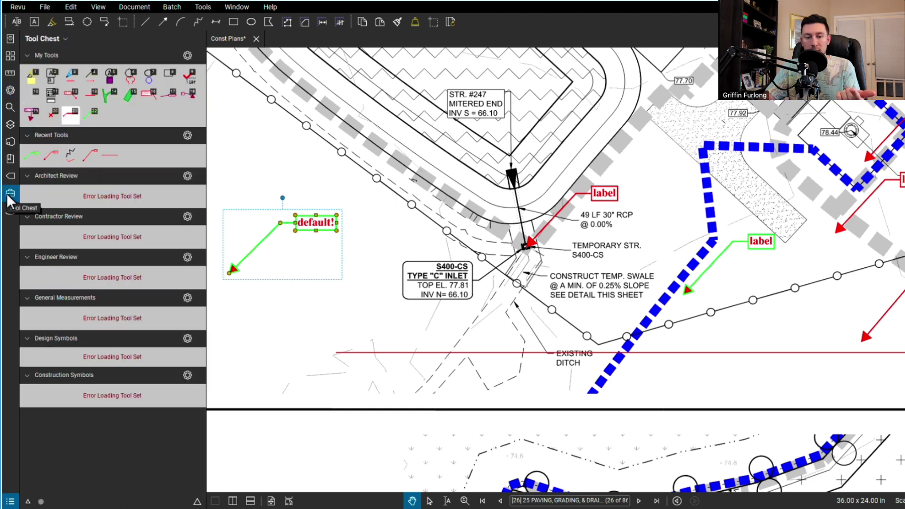
{"action": "left_click", "coordinate": [90, 115]}
{"action": "left_click", "coordinate": [272, 143]}
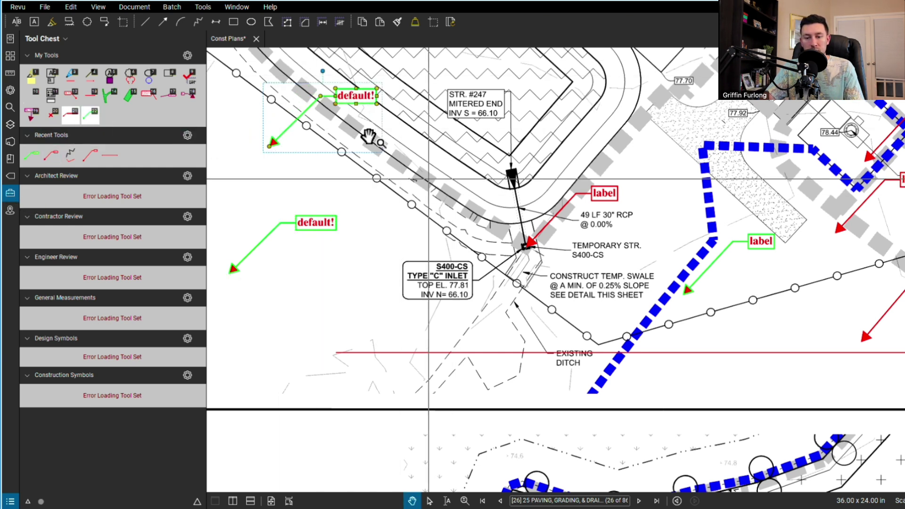
{"action": "left_click", "coordinate": [70, 115]}
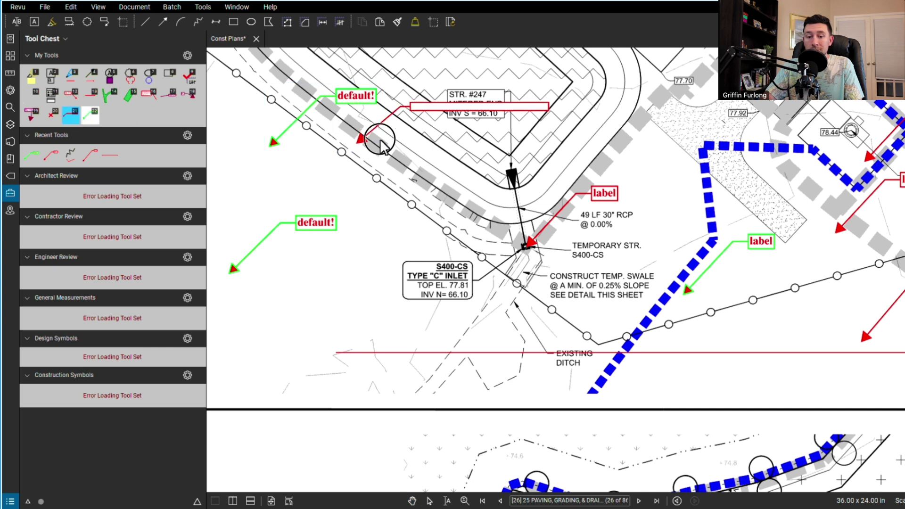
{"action": "left_click", "coordinate": [517, 166]}
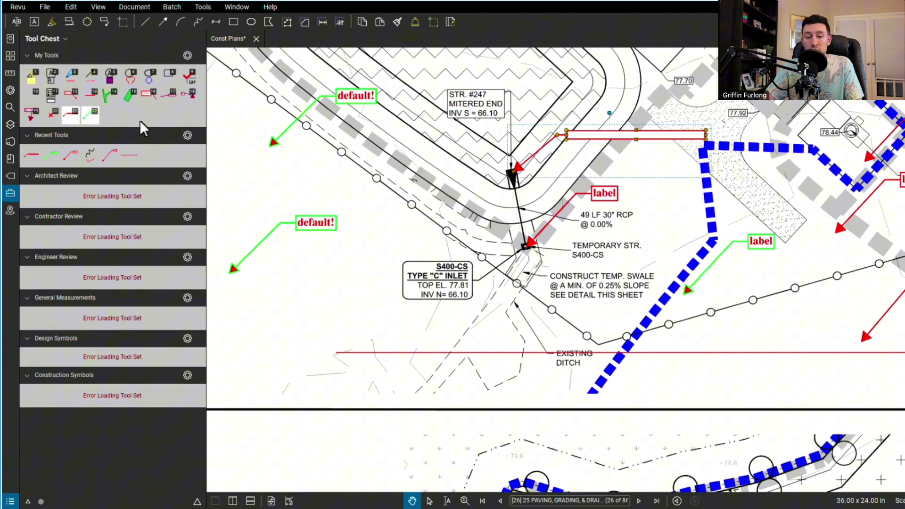
{"action": "left_click", "coordinate": [91, 117]}
{"action": "left_click", "coordinate": [413, 149]}
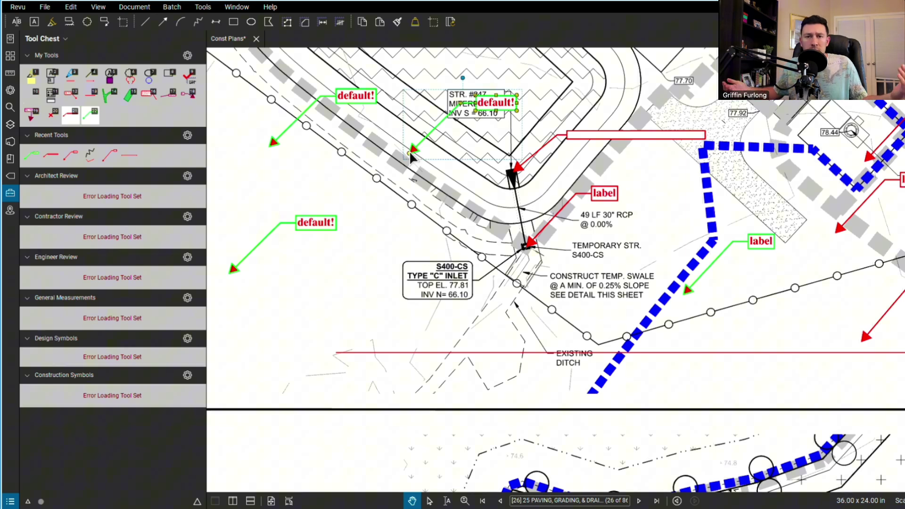
Step: Hide the tool chest, box-select every callout and the red line, and delete them
{"action": "key", "text": "alt+x"}
{"action": "scroll", "coordinate": [410, 156], "scroll_direction": "down", "scroll_amount": 2}
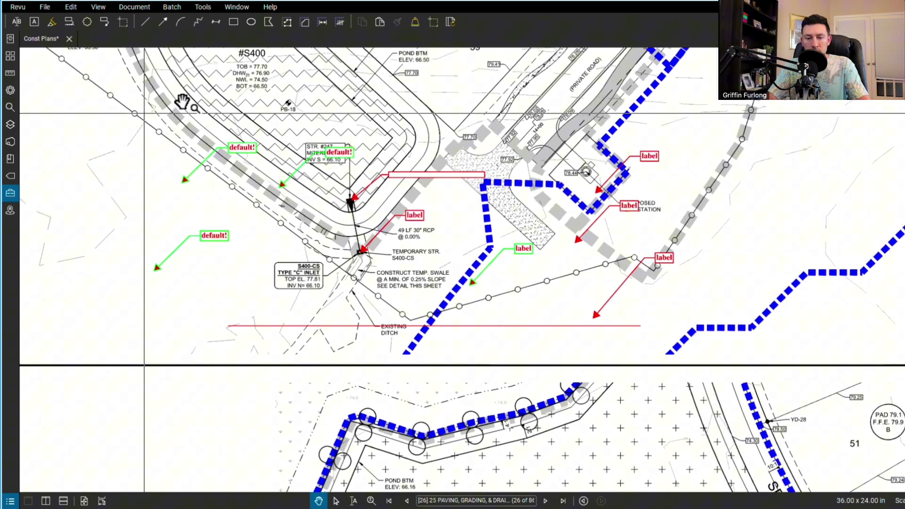
{"action": "mouse_move", "coordinate": [152, 108]}
{"action": "left_mouse_down"}
{"action": "mouse_move", "coordinate": [145, 106]}
{"action": "mouse_move", "coordinate": [158, 101]}
{"action": "mouse_move", "coordinate": [630, 331]}
{"action": "mouse_move", "coordinate": [711, 358]}
{"action": "left_mouse_up"}
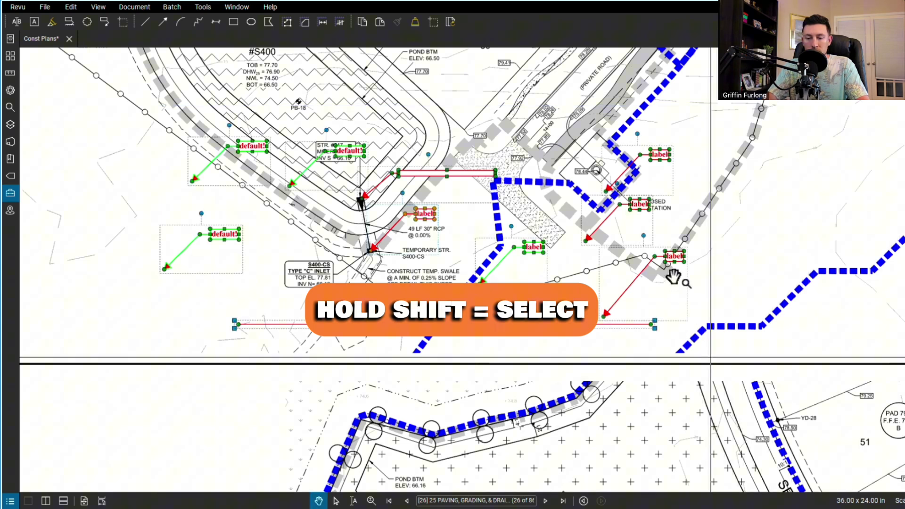
{"action": "right_click", "coordinate": [673, 252]}
{"action": "left_click", "coordinate": [712, 271]}
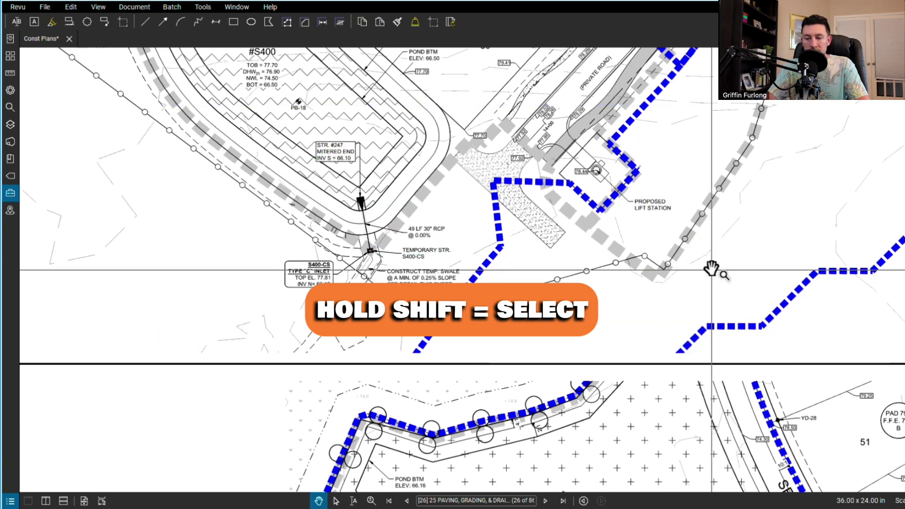
{"action": "key", "text": "shift"}
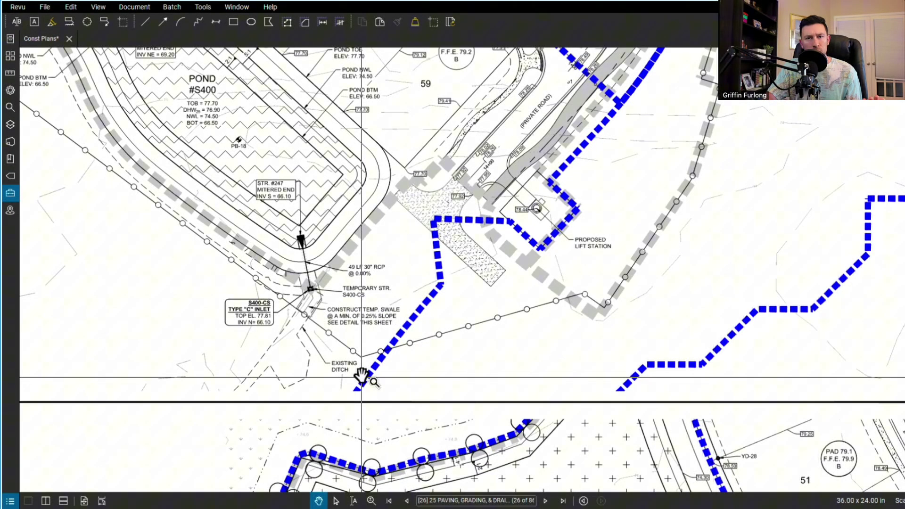
Step: Split the view side by side and show the 68 DRAINAGE DETAILS sheet in the left pane
{"action": "left_click", "coordinate": [100, 7]}
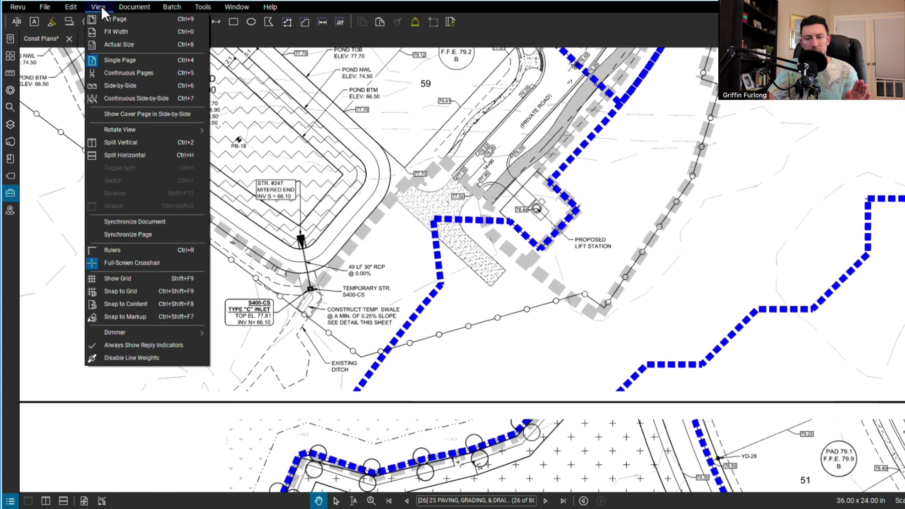
{"action": "left_click", "coordinate": [123, 143]}
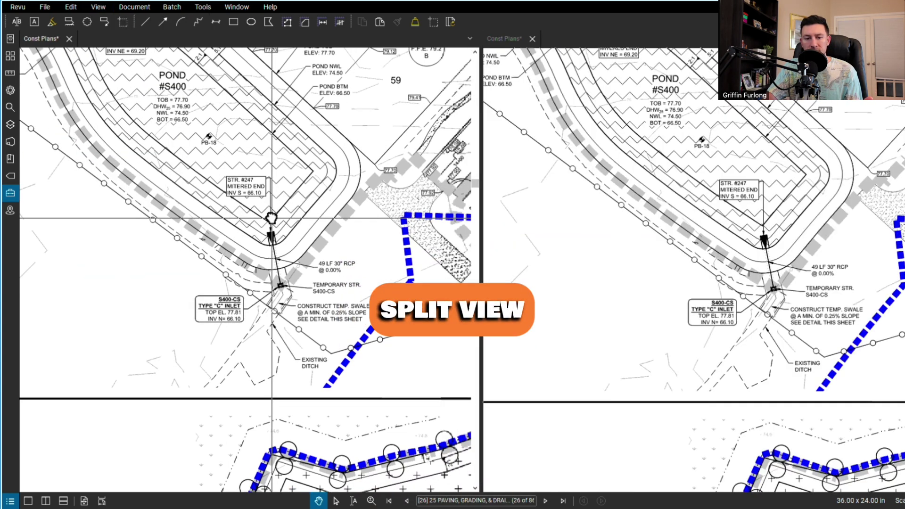
{"action": "left_click", "coordinate": [10, 57]}
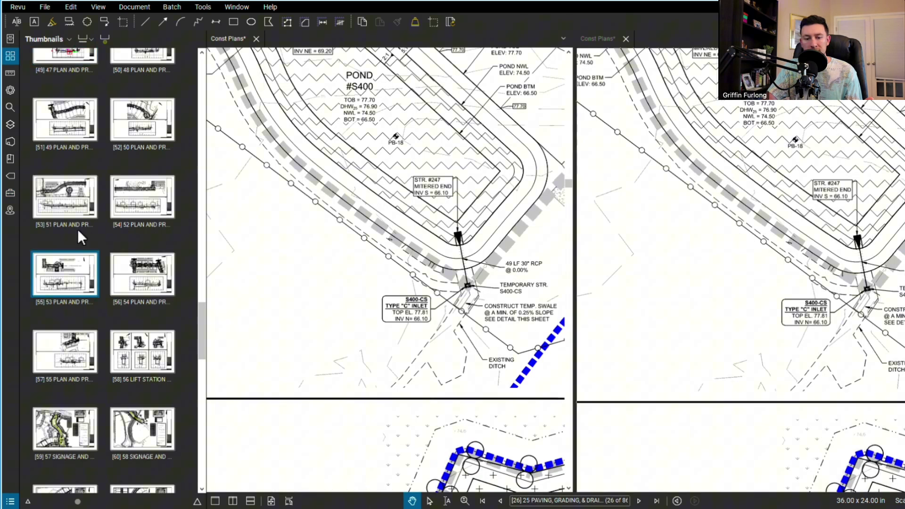
{"action": "scroll", "coordinate": [98, 340], "scroll_direction": "down", "scroll_amount": 5}
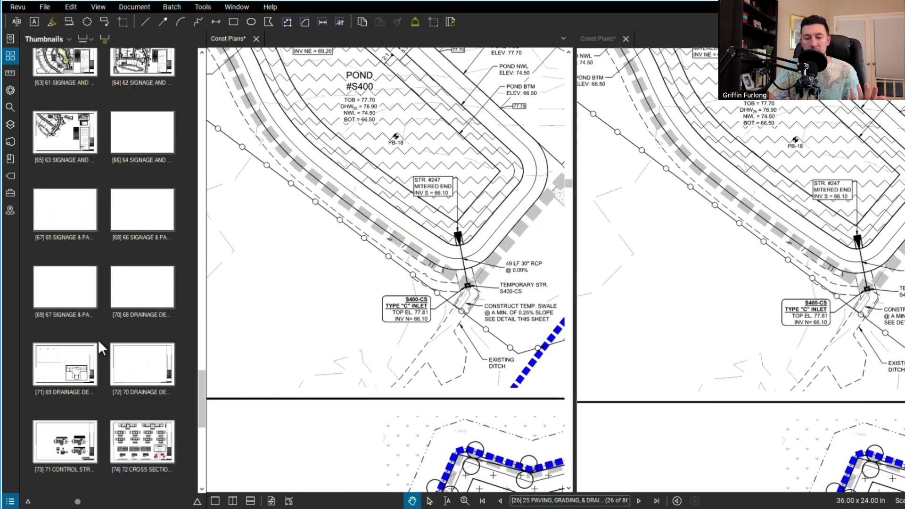
{"action": "left_click", "coordinate": [145, 283]}
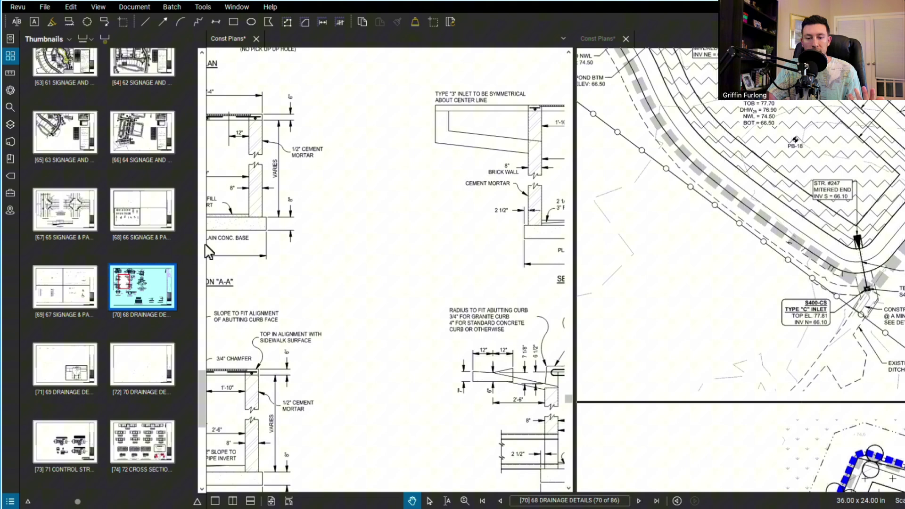
{"action": "left_click", "coordinate": [205, 243]}
{"action": "left_click_drag", "start_coordinate": [273, 232], "coordinate": [414, 244]}
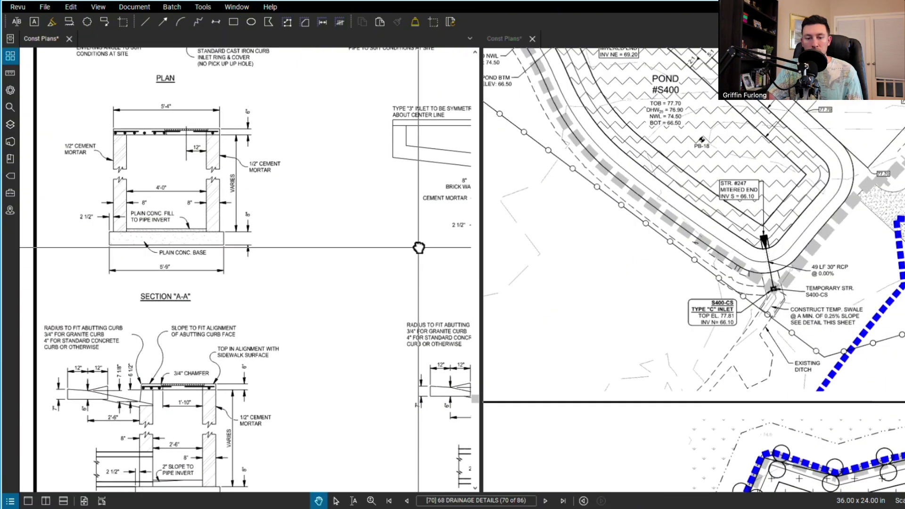
{"action": "left_click_drag", "start_coordinate": [311, 257], "coordinate": [317, 281]}
Step: Reapply Split Vertical on the pond plan pane to return to a single view
{"action": "left_click", "coordinate": [703, 256]}
{"action": "scroll", "coordinate": [703, 256], "scroll_direction": "up", "scroll_amount": 4}
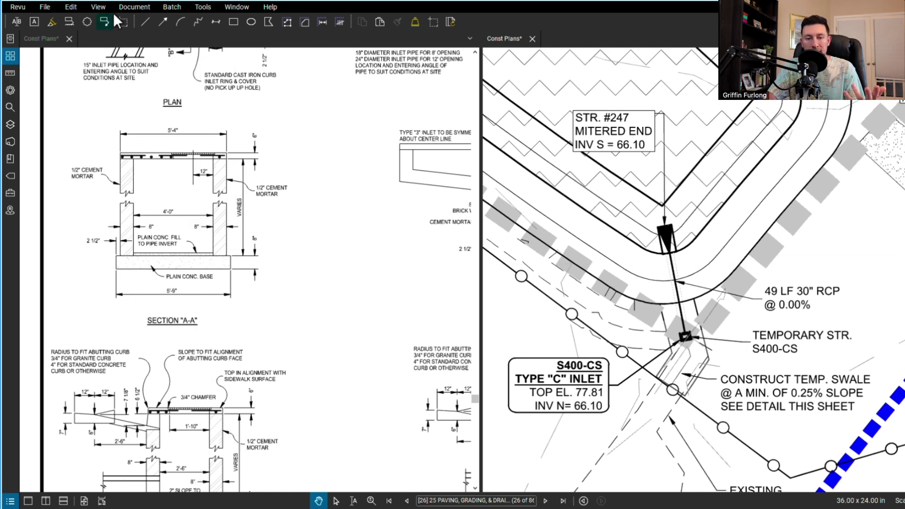
{"action": "left_click", "coordinate": [98, 7]}
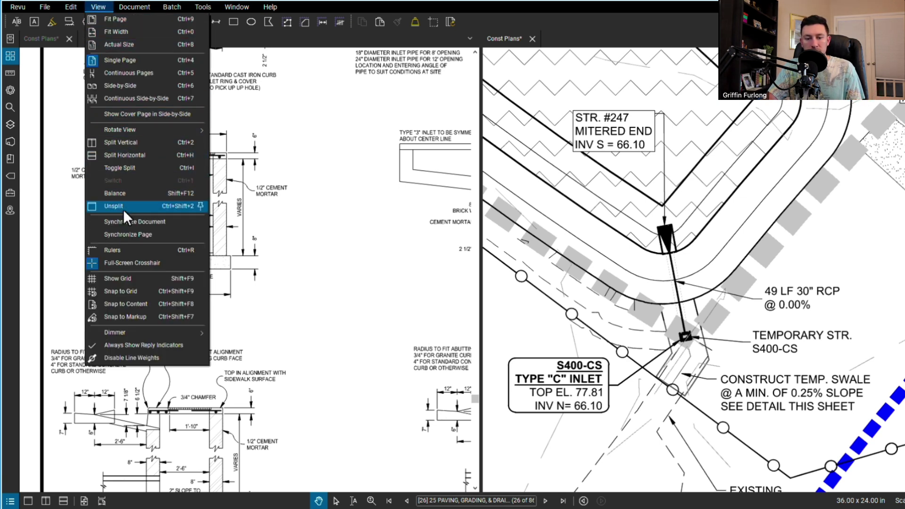
{"action": "left_click", "coordinate": [128, 142]}
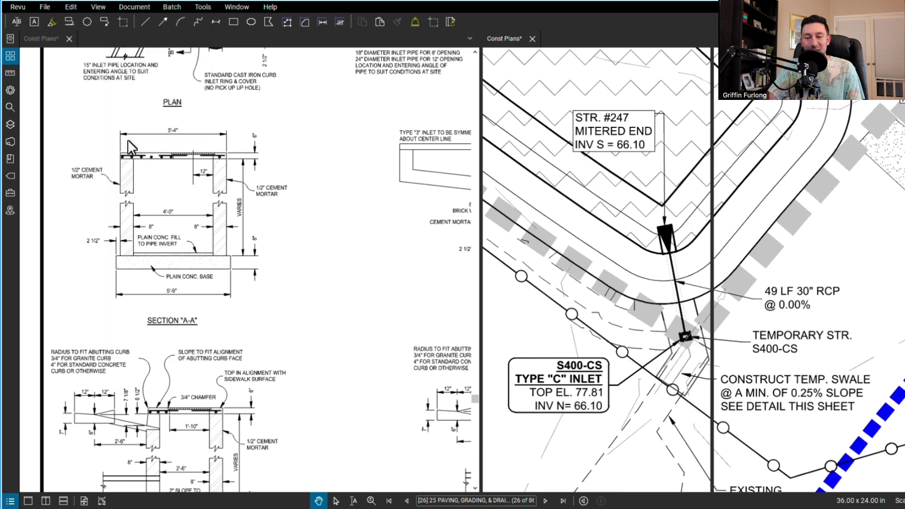
{"action": "left_click", "coordinate": [530, 209]}
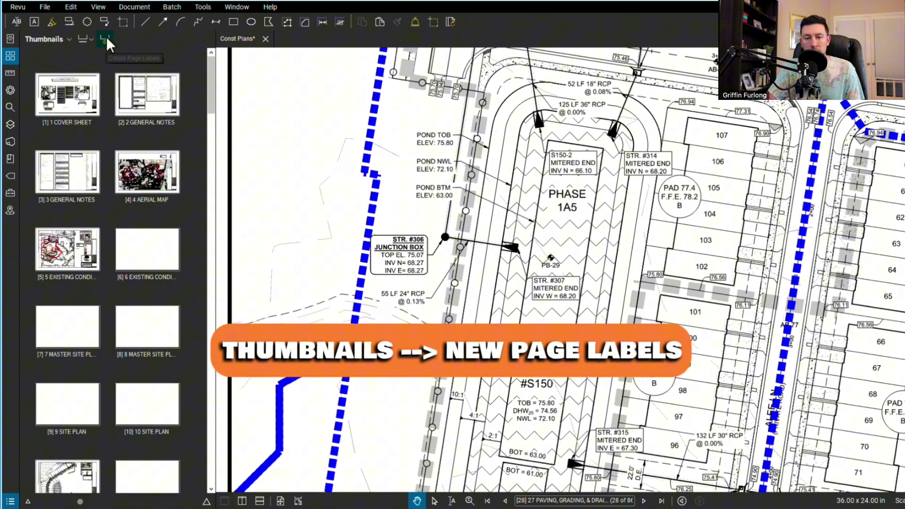
Step: Create page labels for all 86 pages from the title block's sheet-number region
{"action": "left_click", "coordinate": [105, 37]}
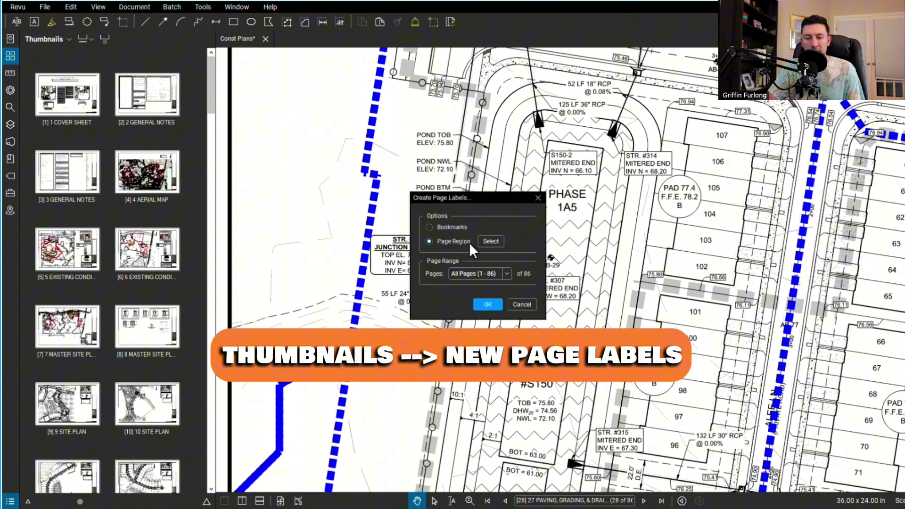
{"action": "left_click", "coordinate": [490, 241]}
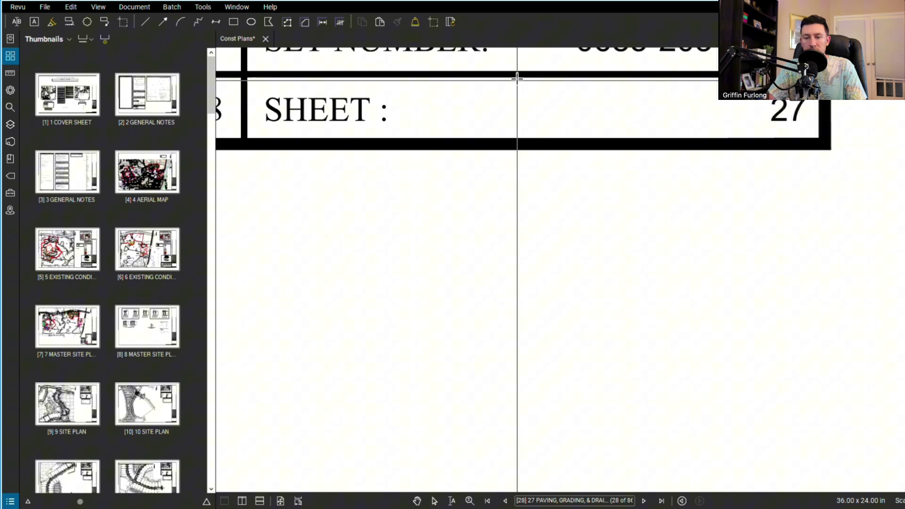
{"action": "left_click_drag", "start_coordinate": [518, 77], "coordinate": [818, 136]}
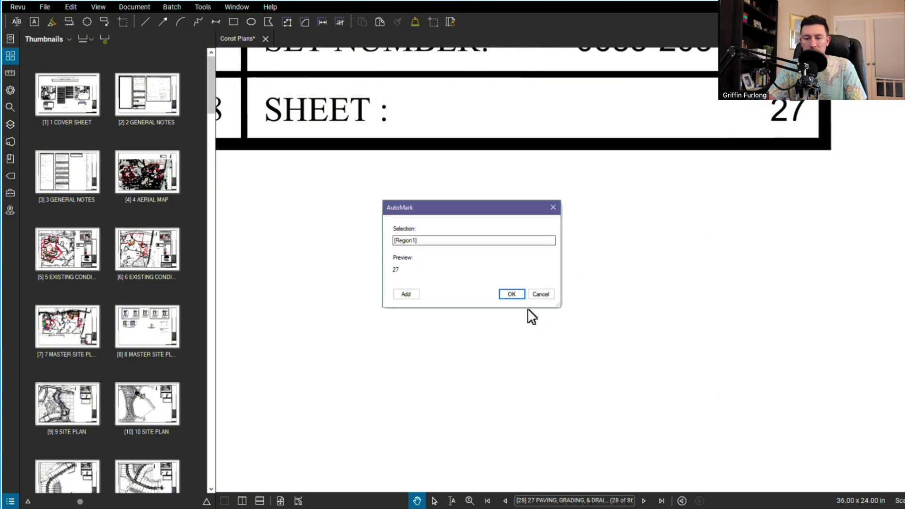
{"action": "left_click", "coordinate": [512, 295]}
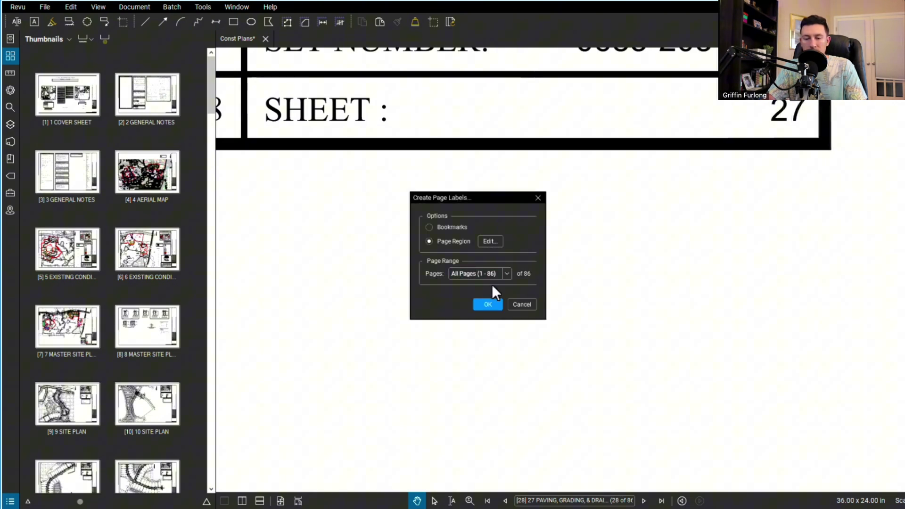
{"action": "left_click", "coordinate": [488, 305]}
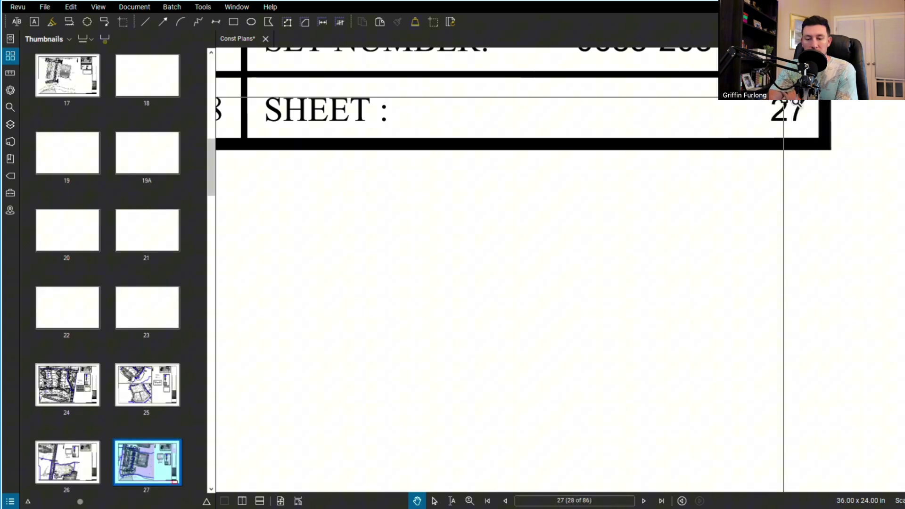
Step: Step through the relabelled sheets from sheet 1 to sheet 12
{"action": "scroll", "coordinate": [148, 215], "scroll_direction": "up", "scroll_amount": 10}
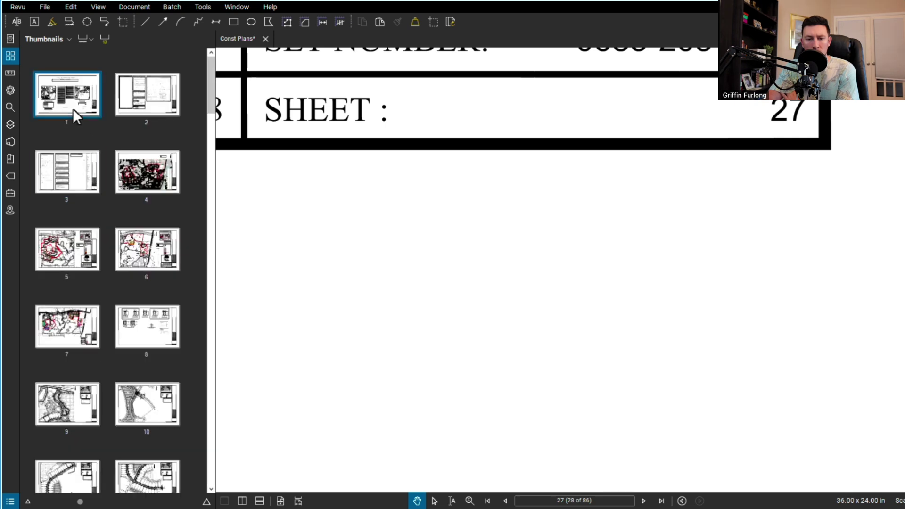
{"action": "left_click", "coordinate": [73, 103]}
{"action": "left_click", "coordinate": [138, 95]}
{"action": "key", "text": "Right"}
{"action": "key", "text": "Right"}
{"action": "key", "text": "Right"}
{"action": "key", "text": "Right"}
{"action": "key", "text": "Right"}
{"action": "key", "text": "Right"}
{"action": "key", "text": "Right"}
{"action": "key", "text": "Right"}
{"action": "key", "text": "Right"}
{"action": "key", "text": "Right"}
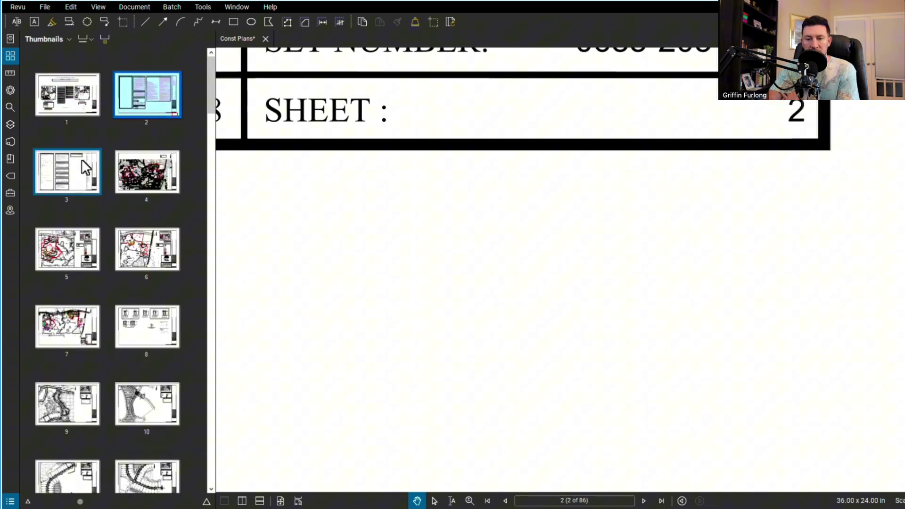
Step: Measure a length along the lot's 140.00' line using a 1" = 50' page scale
{"action": "left_click", "coordinate": [322, 23]}
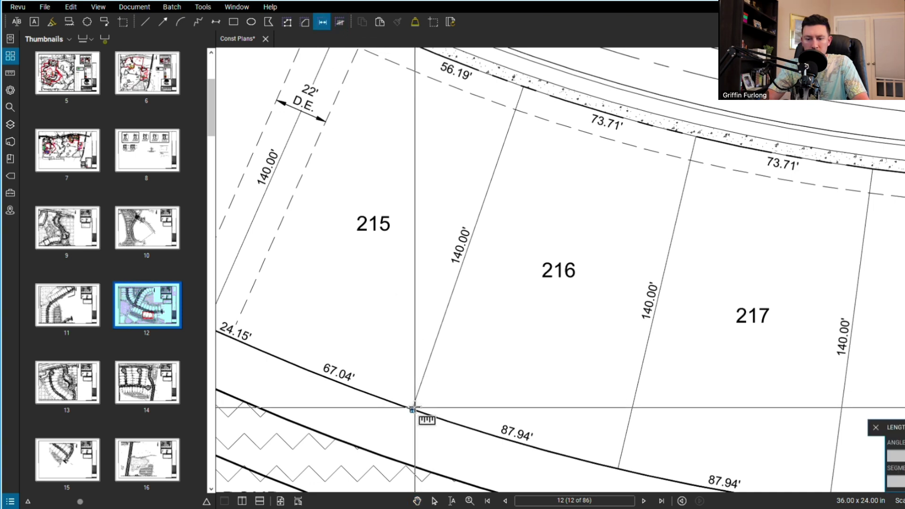
{"action": "left_click", "coordinate": [413, 409]}
{"action": "left_click", "coordinate": [517, 86]}
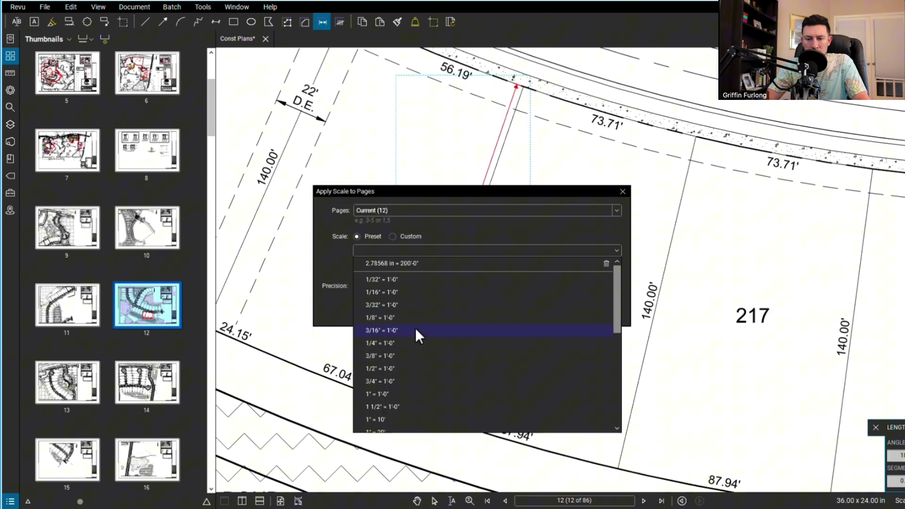
{"action": "scroll", "coordinate": [415, 328], "scroll_direction": "down", "scroll_amount": 3}
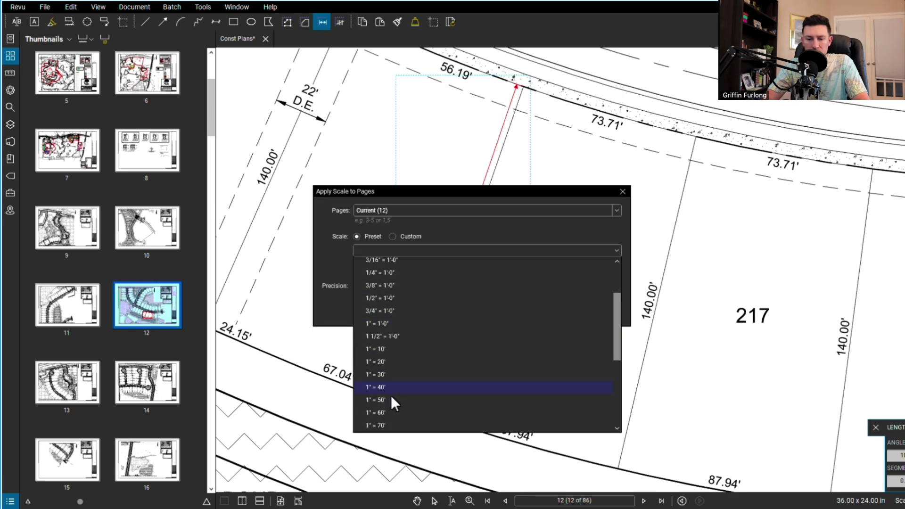
{"action": "left_click", "coordinate": [390, 399]}
{"action": "left_click", "coordinate": [557, 312]}
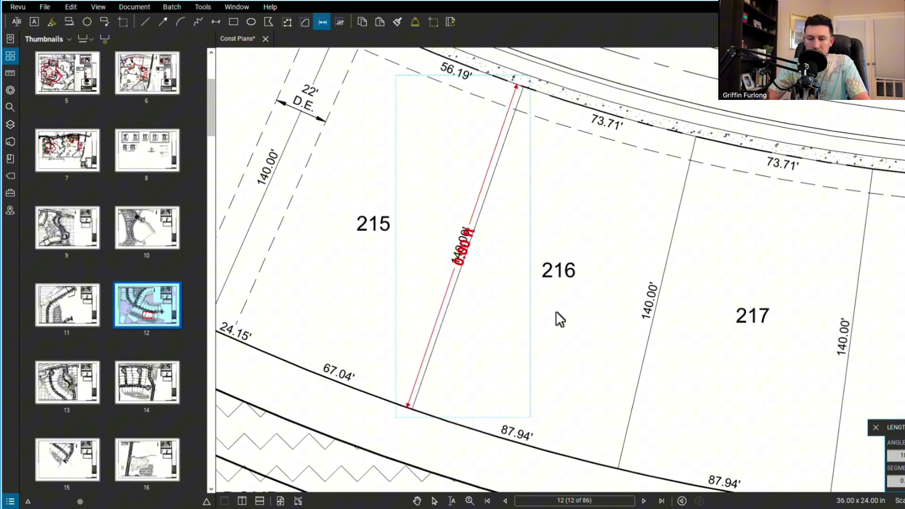
Step: Edit the measurement label from 139.97 ft to read 140.00 ft
{"action": "scroll", "coordinate": [550, 304], "scroll_direction": "up", "scroll_amount": 5}
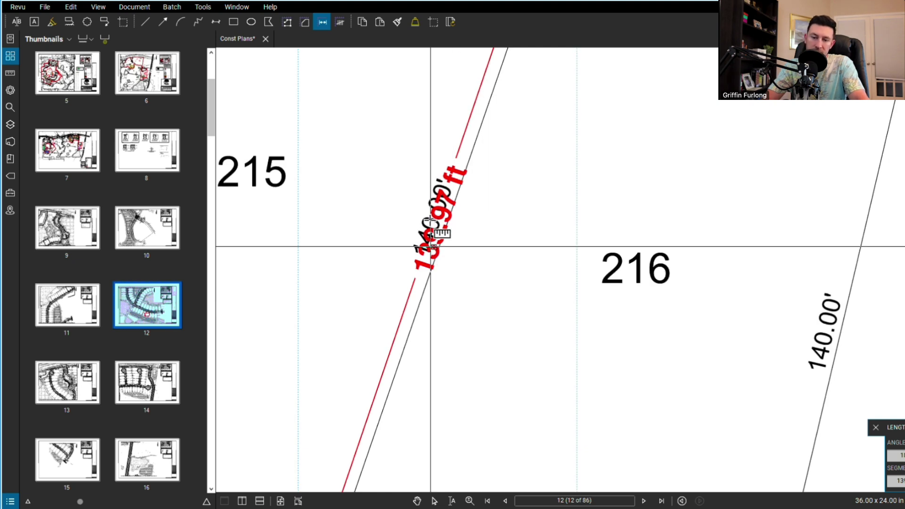
{"action": "scroll", "coordinate": [545, 184], "scroll_direction": "up", "scroll_amount": 5}
{"action": "scroll", "coordinate": [546, 184], "scroll_direction": "down", "scroll_amount": 2}
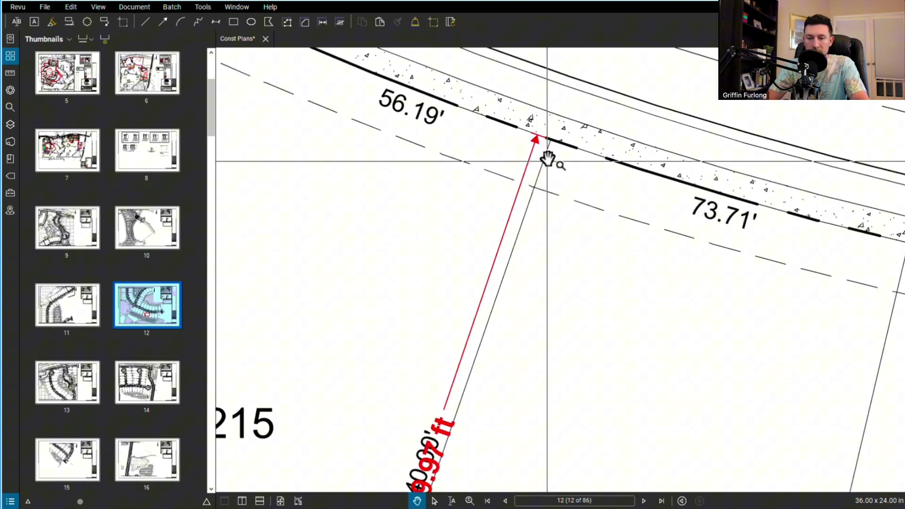
{"action": "scroll", "coordinate": [542, 157], "scroll_direction": "up", "scroll_amount": 3}
{"action": "scroll", "coordinate": [543, 162], "scroll_direction": "down", "scroll_amount": 5}
{"action": "scroll", "coordinate": [551, 167], "scroll_direction": "up", "scroll_amount": 5}
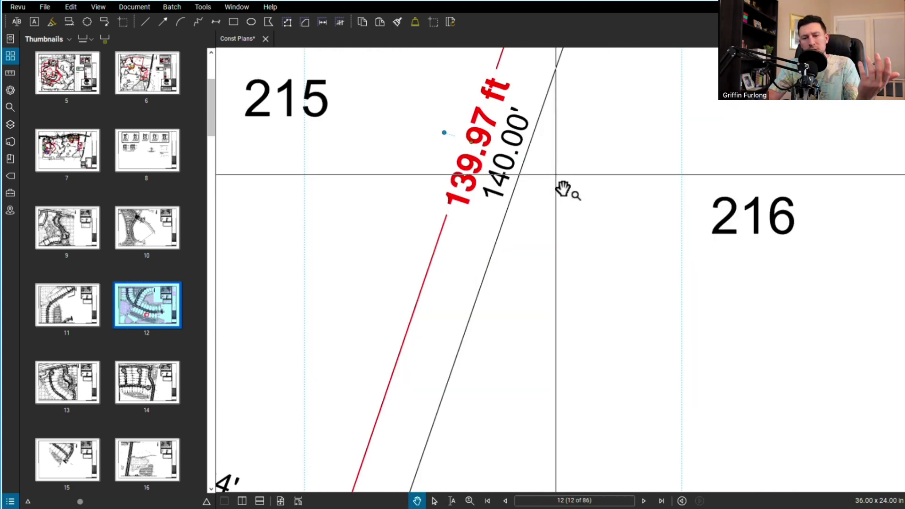
{"action": "double_click", "coordinate": [488, 134]}
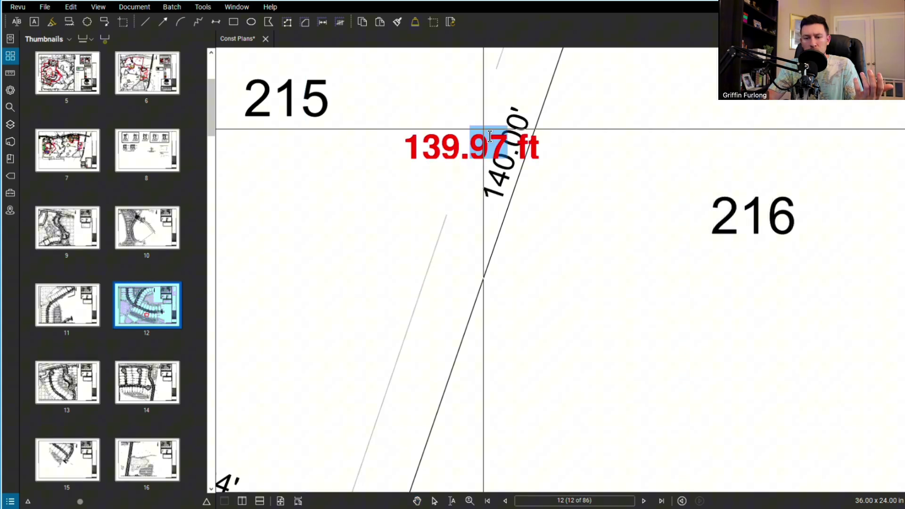
{"action": "left_click", "coordinate": [510, 139]}
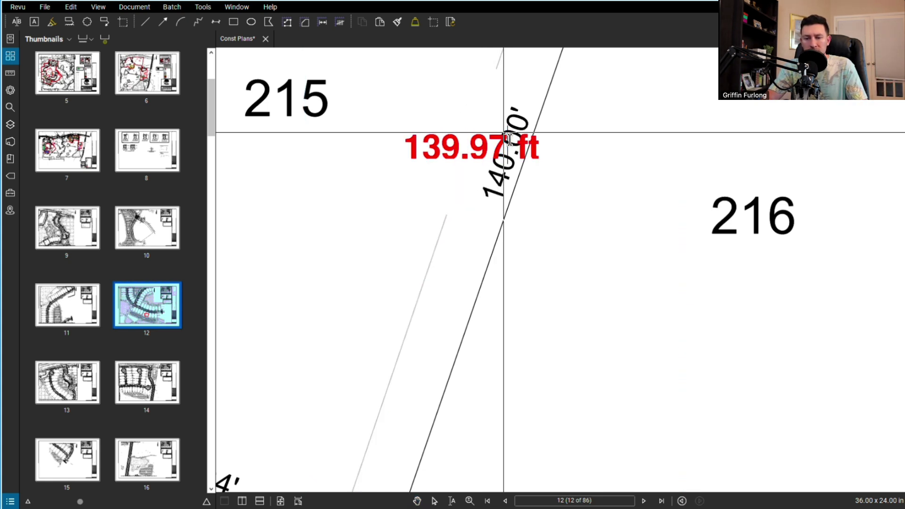
{"action": "left_click_drag", "start_coordinate": [509, 140], "coordinate": [409, 147]}
{"action": "type", "text": "14"}
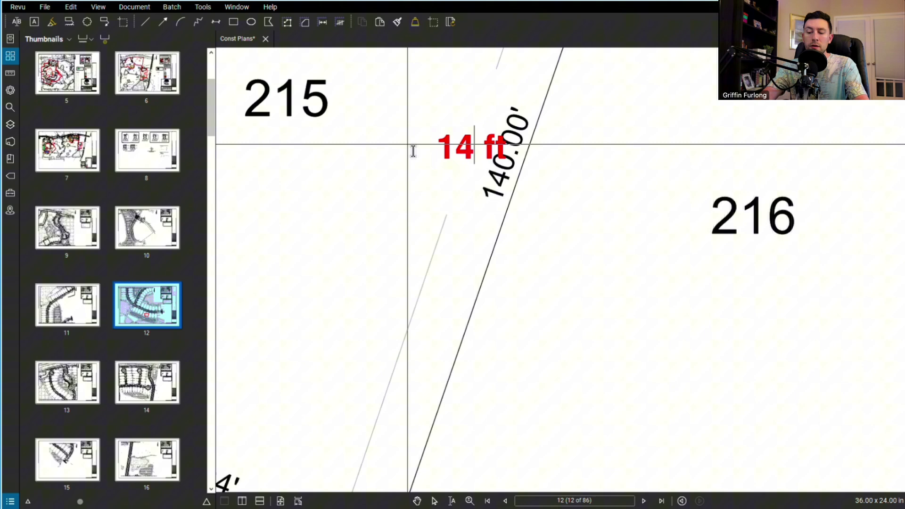
{"action": "type", "text": "0"}
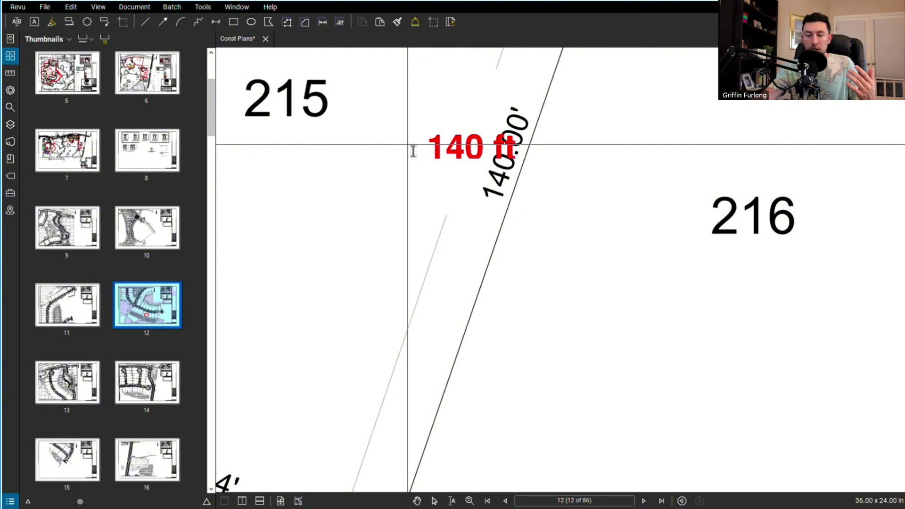
{"action": "left_click", "coordinate": [405, 141]}
Step: Override the measured length to 160 so the label reads 160.00 ft
{"action": "scroll", "coordinate": [465, 193], "scroll_direction": "down", "scroll_amount": 3}
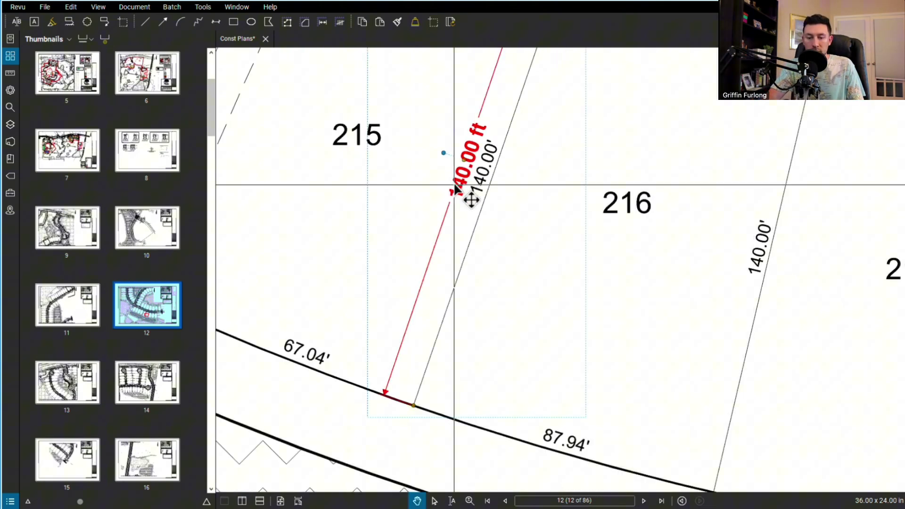
{"action": "left_click_drag", "start_coordinate": [542, 259], "coordinate": [546, 421]}
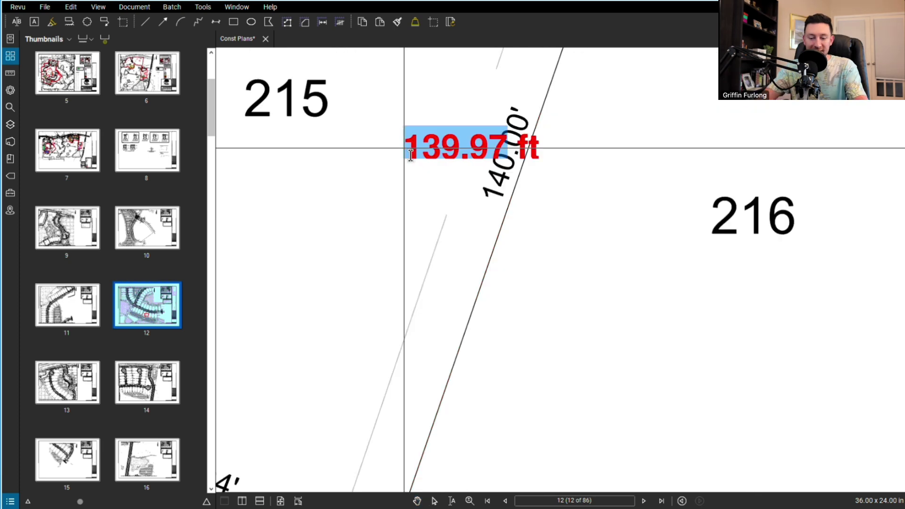
{"action": "type", "text": "160"}
{"action": "left_click", "coordinate": [405, 147]}
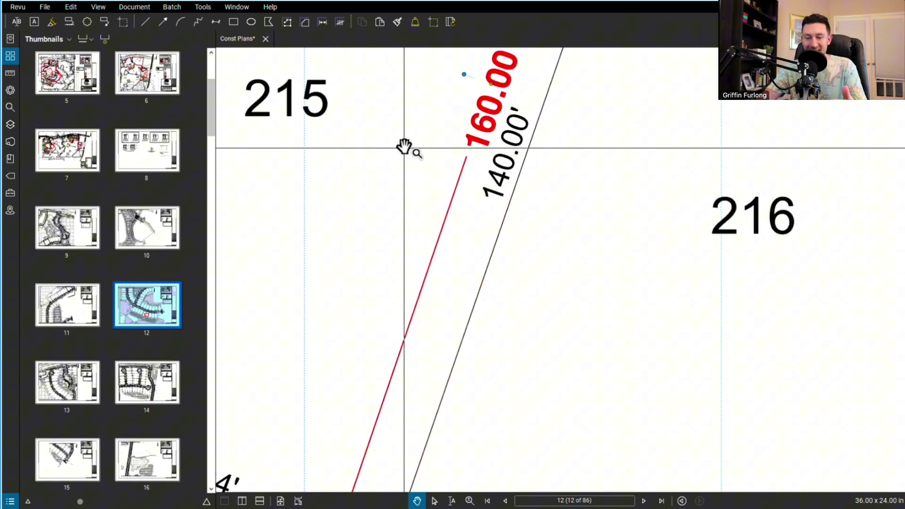
{"action": "scroll", "coordinate": [533, 287], "scroll_direction": "down", "scroll_amount": 5}
{"action": "scroll", "coordinate": [545, 211], "scroll_direction": "up", "scroll_amount": 3}
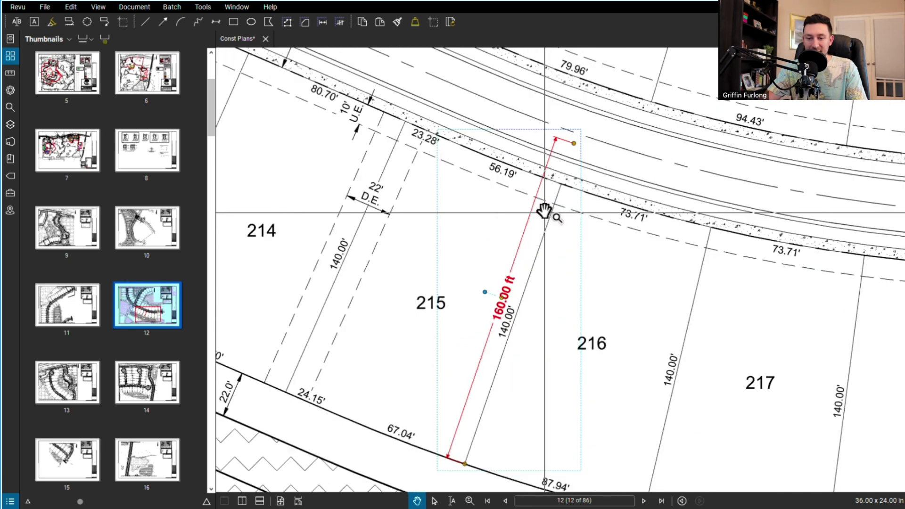
{"action": "scroll", "coordinate": [517, 297], "scroll_direction": "up", "scroll_amount": 2}
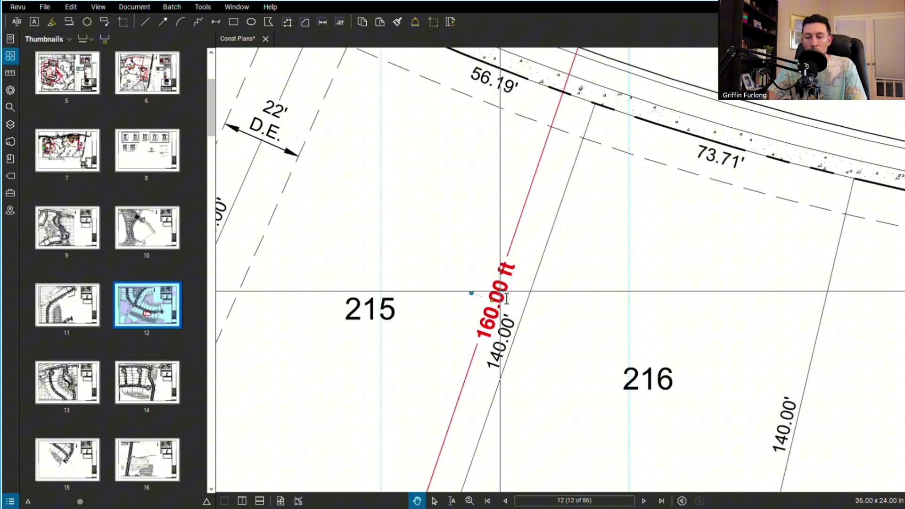
{"action": "double_click", "coordinate": [507, 299]}
{"action": "key", "text": "BackSpace"}
{"action": "key", "text": "BackSpace"}
{"action": "key", "text": "BackSpace"}
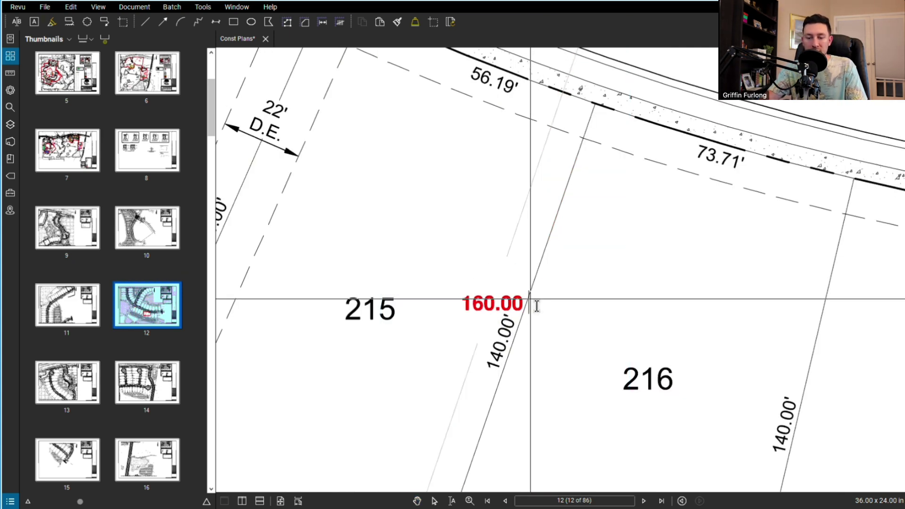
{"action": "left_click", "coordinate": [542, 187]}
{"action": "double_click", "coordinate": [507, 302]}
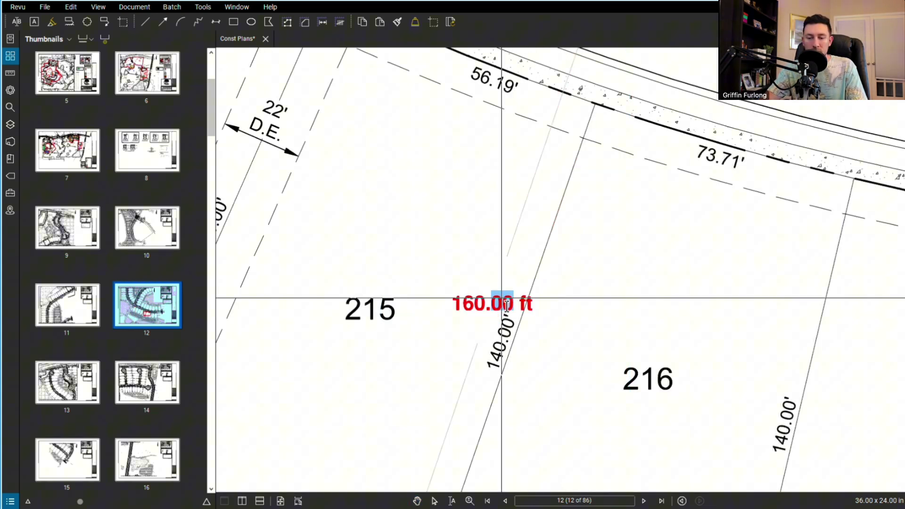
{"action": "key", "text": "Escape"}
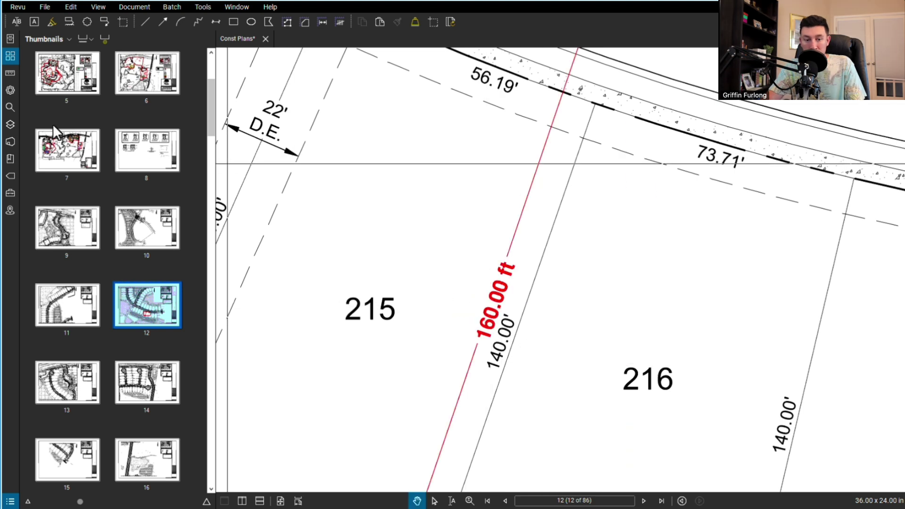
Step: Search Const Plans.pdf for "22' D.E." and scroll through the 52 results
{"action": "left_click", "coordinate": [10, 107]}
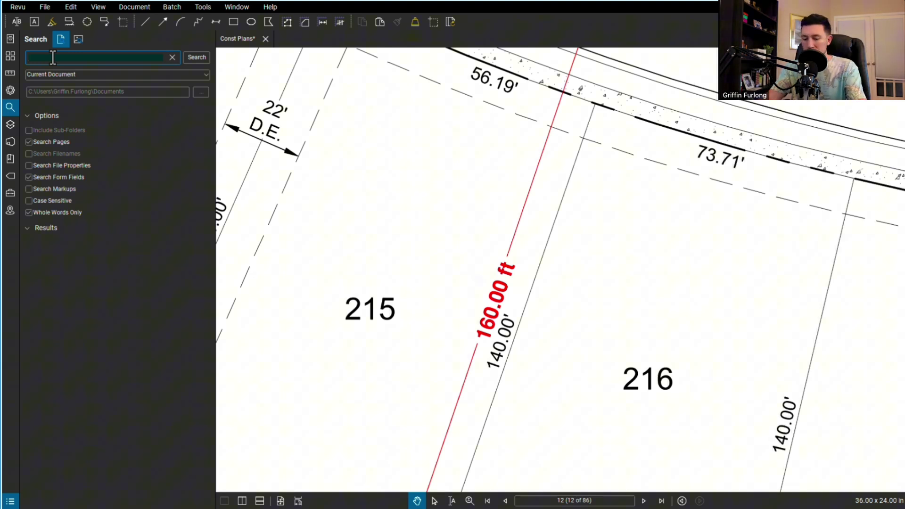
{"action": "type", "text": "22"}
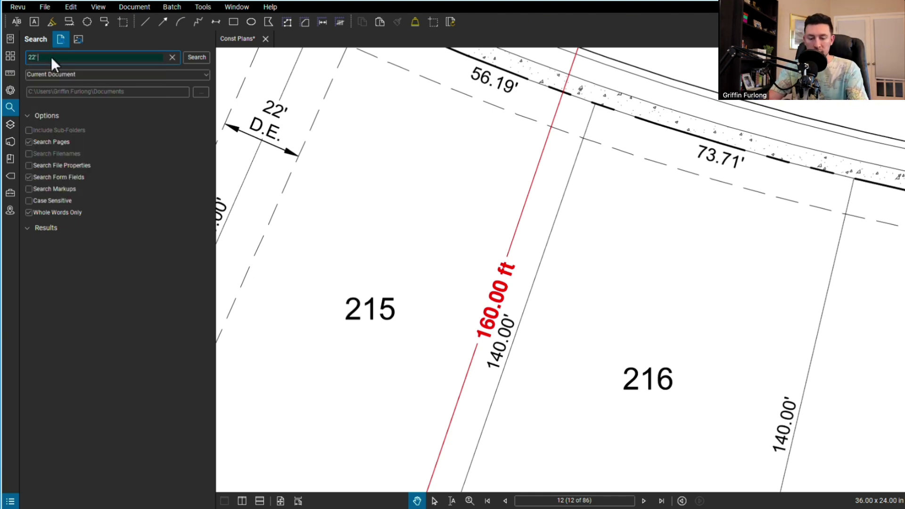
{"action": "type", "text": "' D.E."}
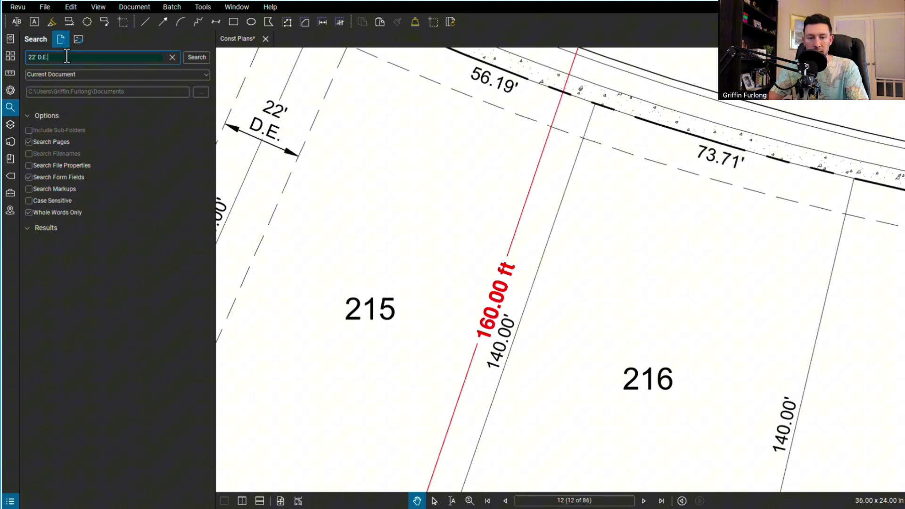
{"action": "key", "text": "Return"}
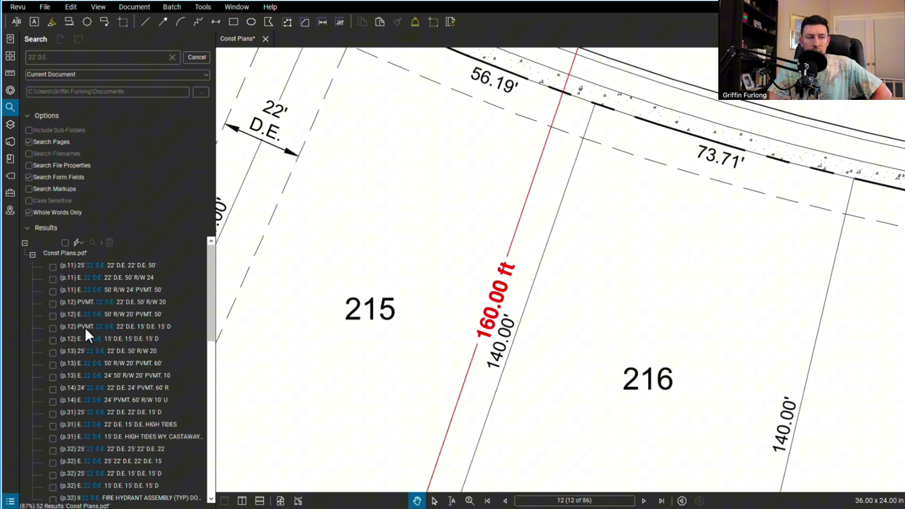
{"action": "scroll", "coordinate": [85, 327], "scroll_direction": "down", "scroll_amount": 6}
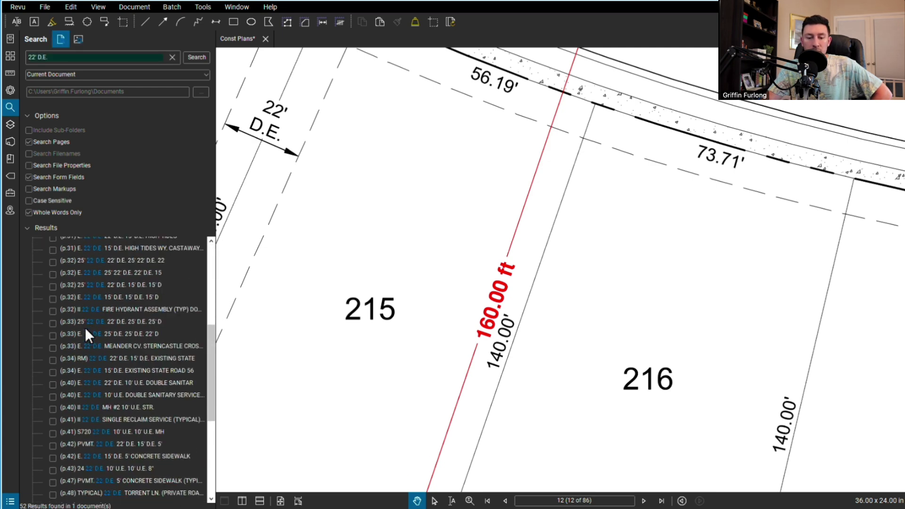
{"action": "scroll", "coordinate": [85, 327], "scroll_direction": "up", "scroll_amount": 6}
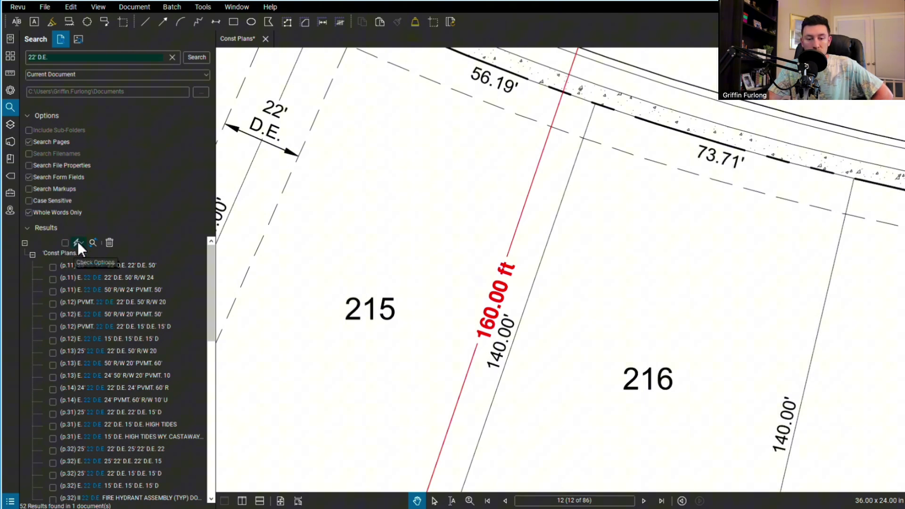
Step: Check all 22' D.E. results, highlight them, and pan to the green highlight on sheet 12
{"action": "left_click", "coordinate": [65, 242]}
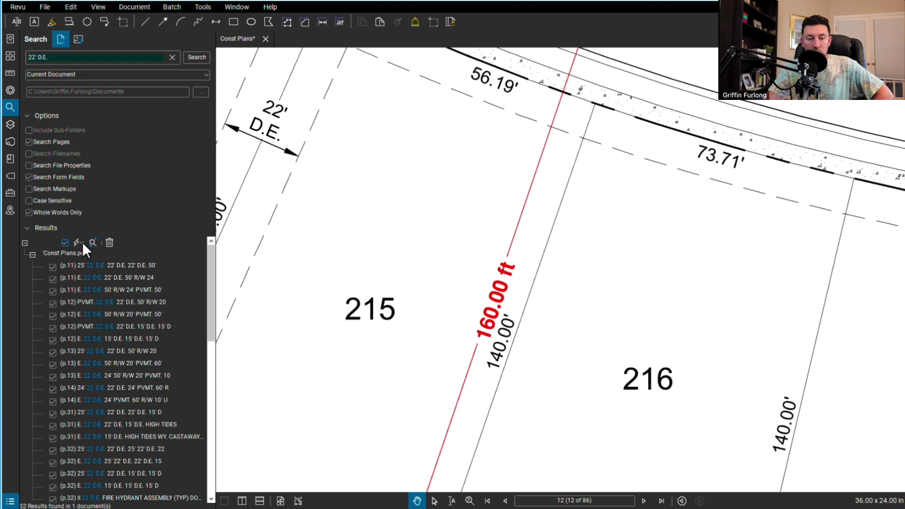
{"action": "left_click", "coordinate": [79, 242]}
{"action": "mouse_move", "coordinate": [107, 279]}
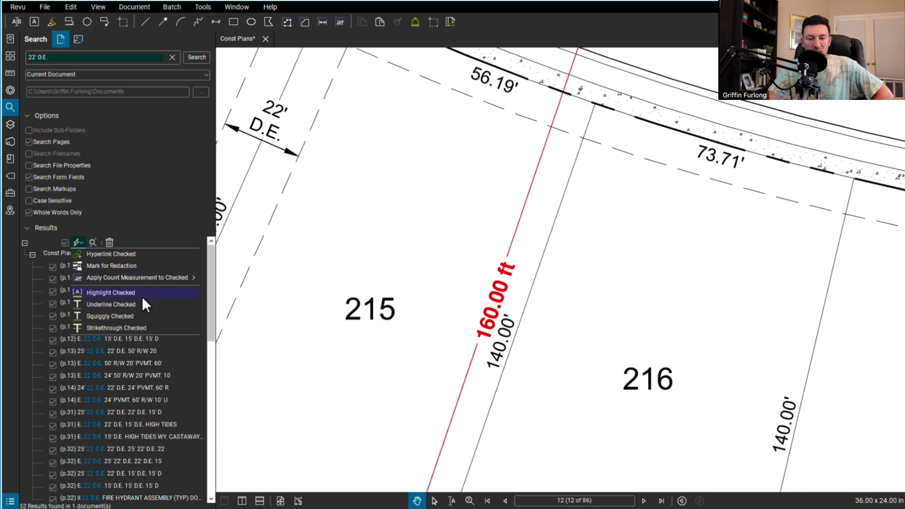
{"action": "left_click", "coordinate": [141, 294]}
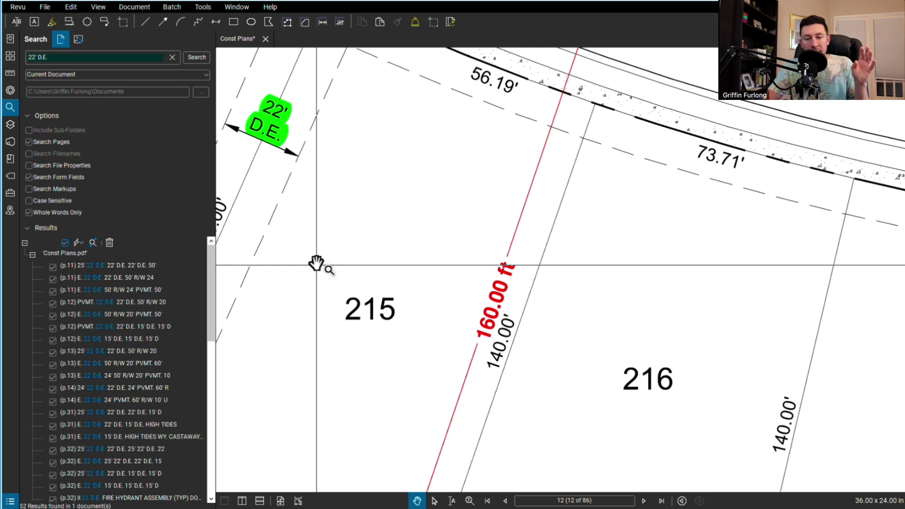
{"action": "mouse_move", "coordinate": [316, 264]}
{"action": "left_mouse_down"}
{"action": "mouse_move", "coordinate": [360, 269]}
{"action": "mouse_move", "coordinate": [415, 313]}
{"action": "left_mouse_up"}
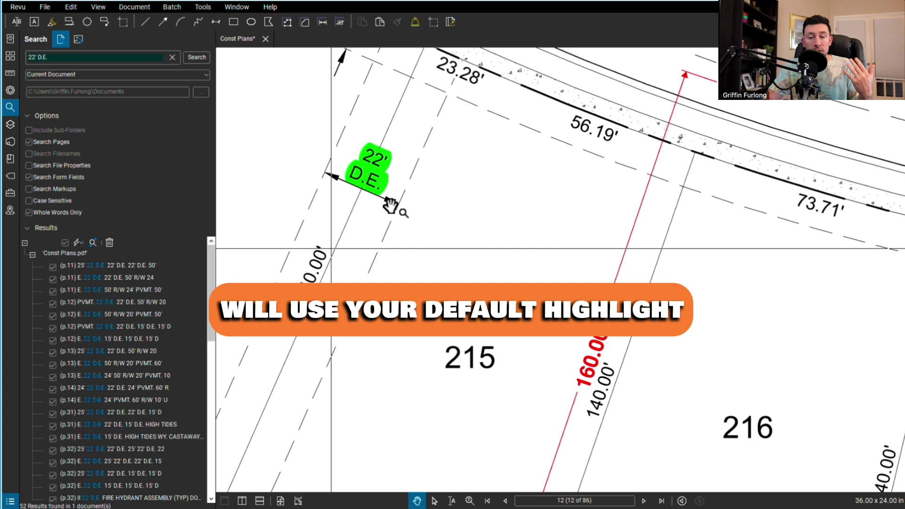
Step: Set the highlight tool's colour to magenta
{"action": "left_click", "coordinate": [51, 24]}
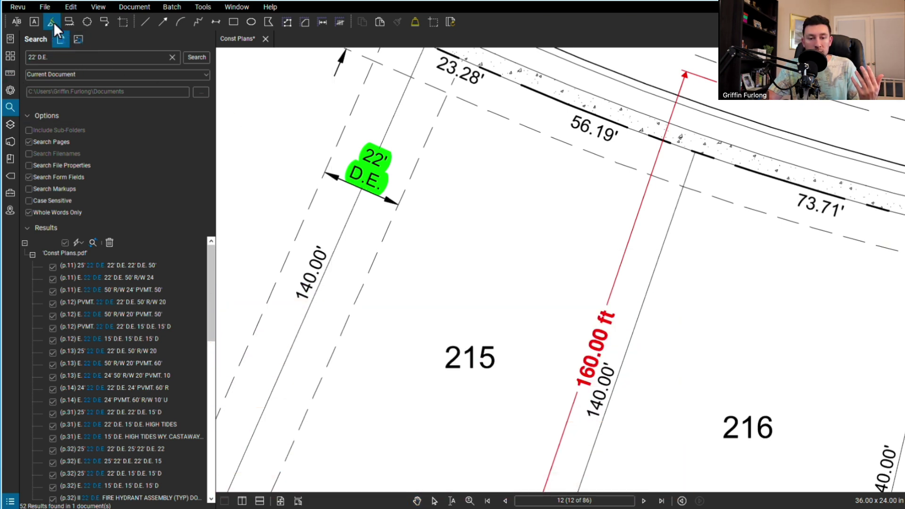
{"action": "left_click", "coordinate": [10, 90]}
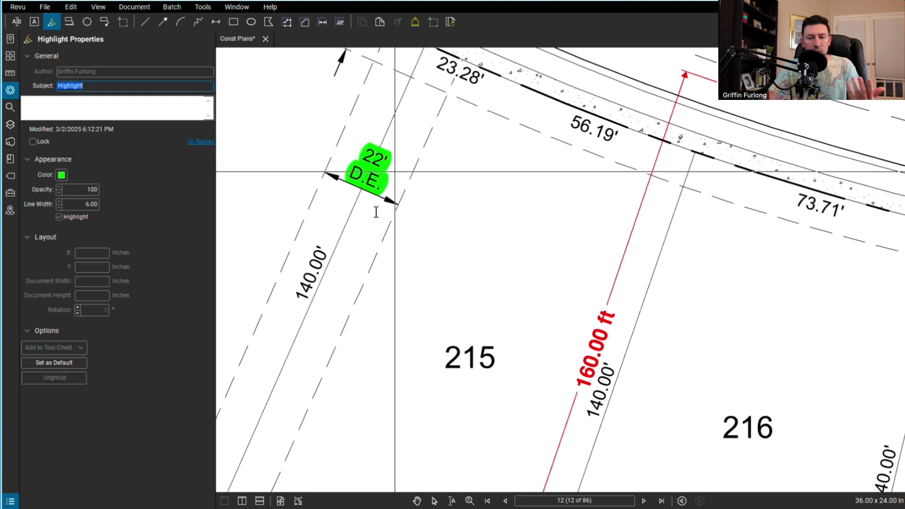
{"action": "left_click", "coordinate": [62, 172]}
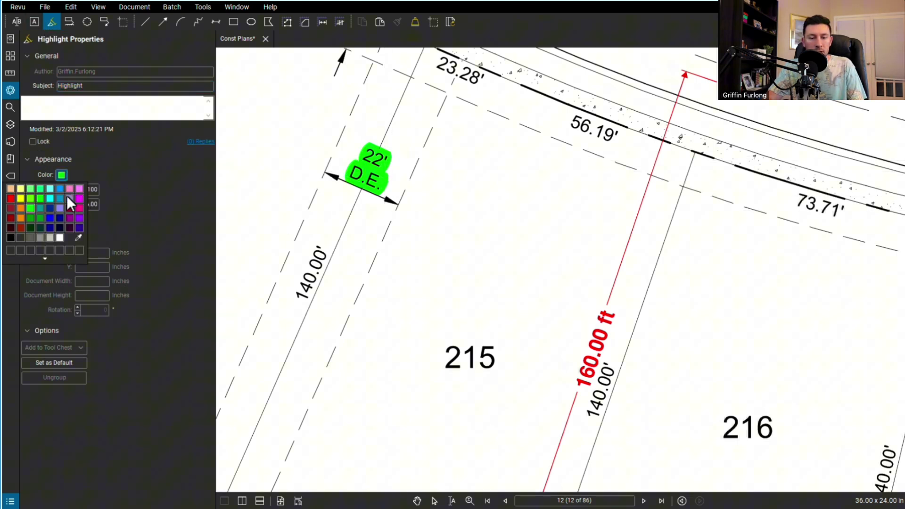
{"action": "left_click", "coordinate": [80, 199]}
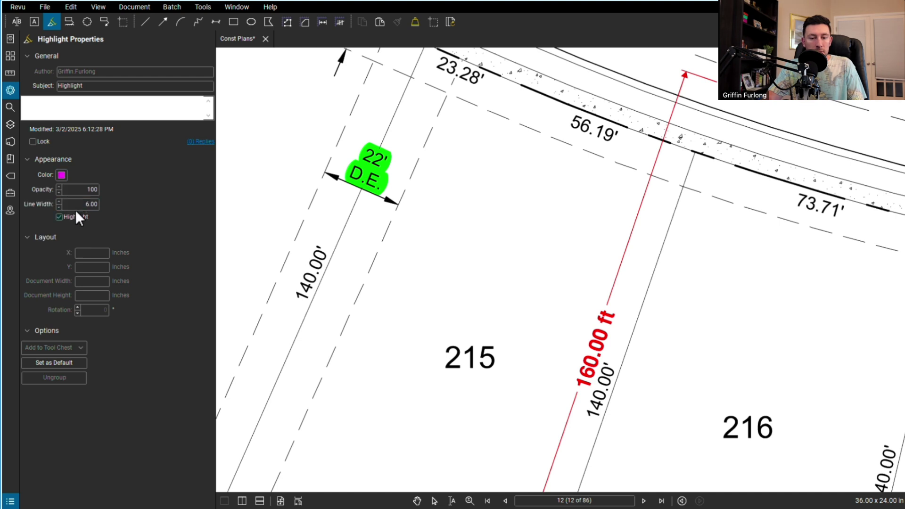
{"action": "key", "text": "ctrl+f"}
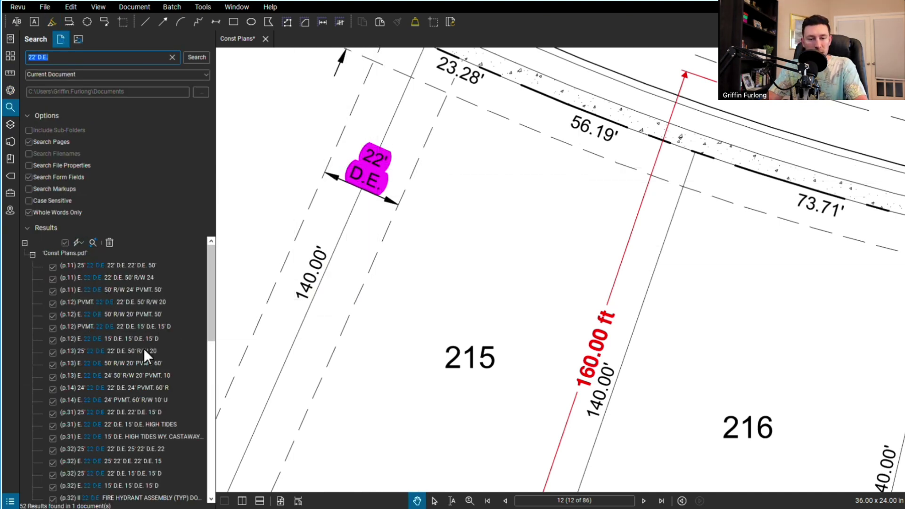
Step: Change the magenta 22' D.E. highlight's colour back to green in its properties
{"action": "scroll", "coordinate": [144, 347], "scroll_direction": "down", "scroll_amount": 10}
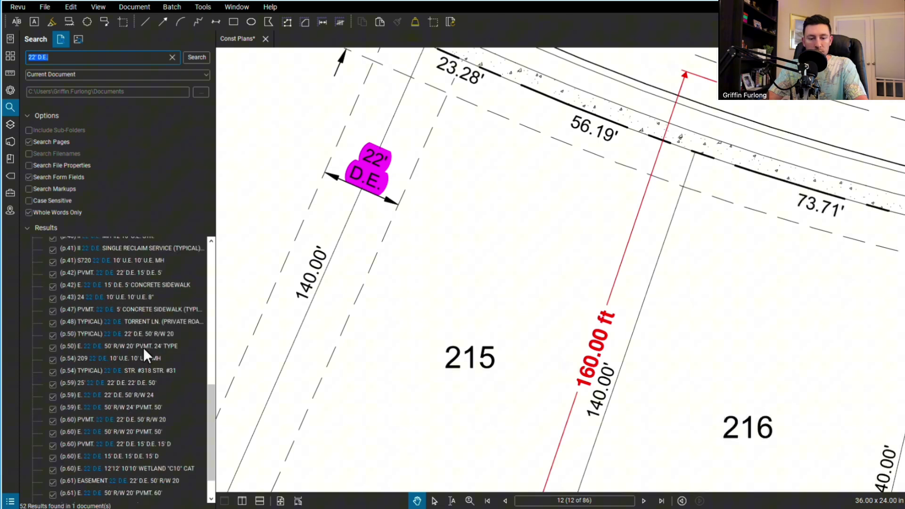
{"action": "scroll", "coordinate": [446, 295], "scroll_direction": "down", "scroll_amount": 6}
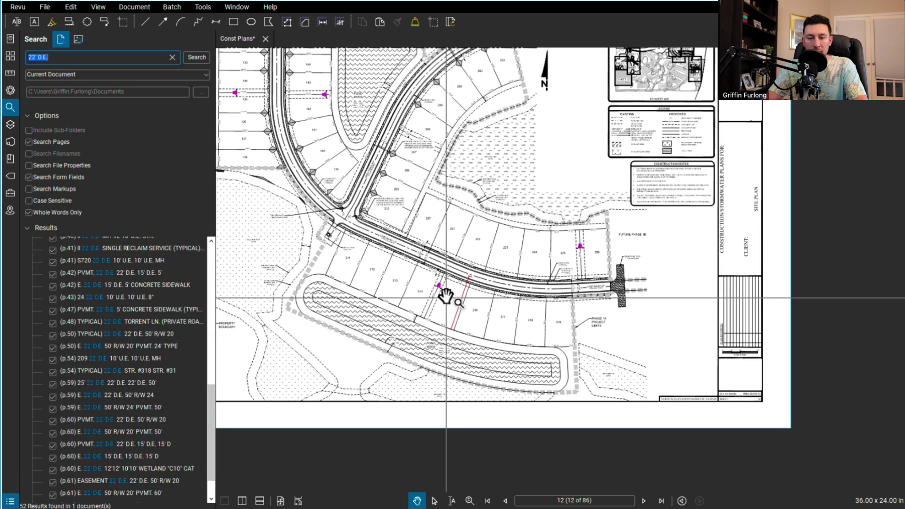
{"action": "scroll", "coordinate": [446, 295], "scroll_direction": "up", "scroll_amount": 5}
{"action": "left_click", "coordinate": [594, 225]}
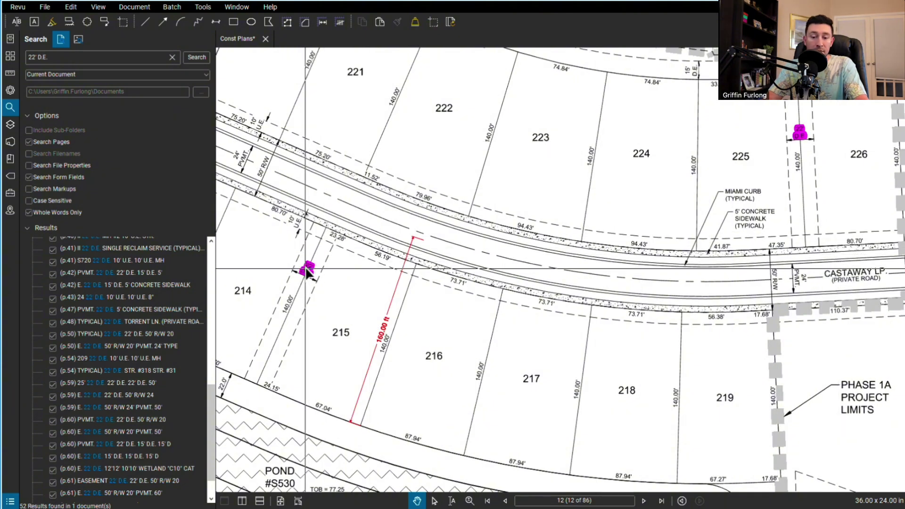
{"action": "scroll", "coordinate": [307, 271], "scroll_direction": "up", "scroll_amount": 4}
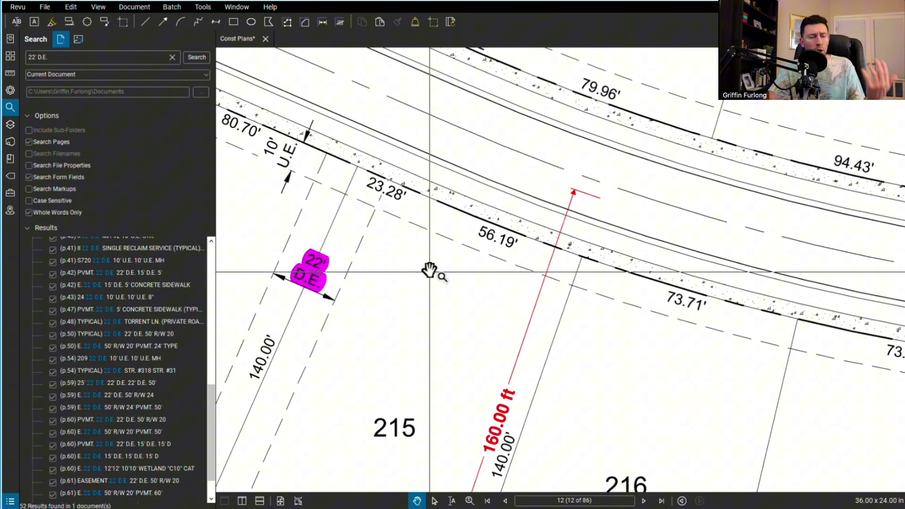
{"action": "left_click", "coordinate": [314, 267]}
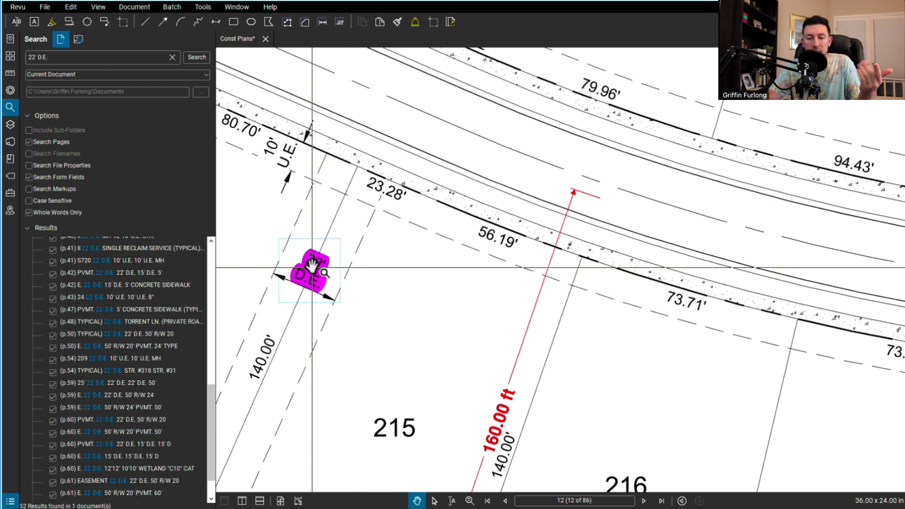
{"action": "left_click", "coordinate": [10, 90]}
{"action": "left_click", "coordinate": [62, 175]}
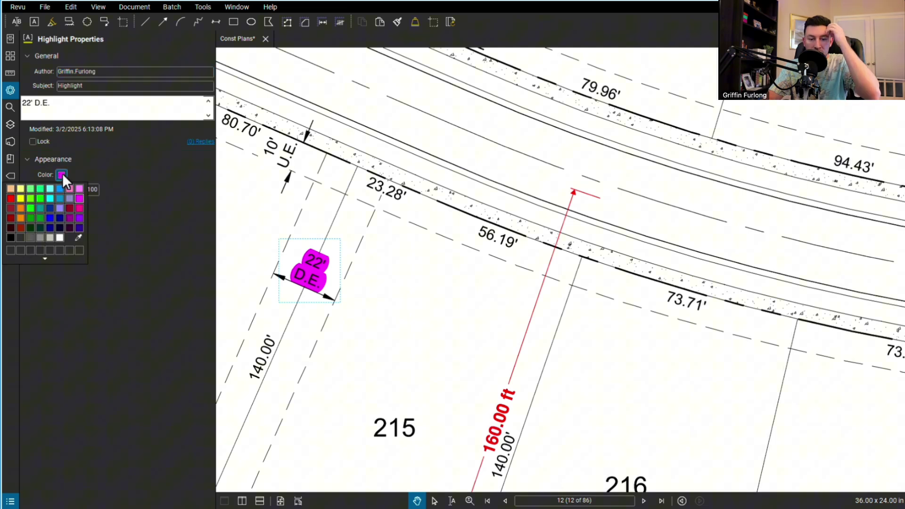
{"action": "left_click", "coordinate": [30, 208]}
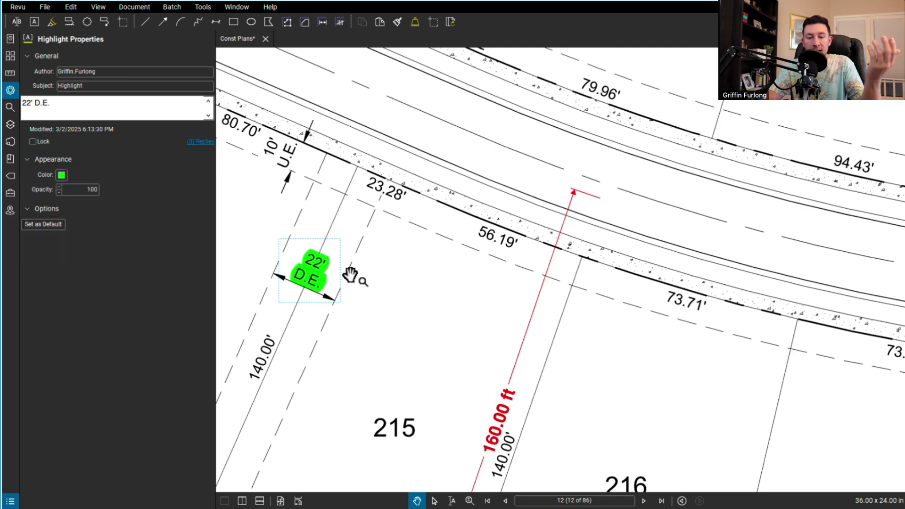
{"action": "left_click", "coordinate": [419, 323]}
Step: Copy the lot 214 green markup's style onto the lot 225 markup with Format Painter
{"action": "scroll", "coordinate": [421, 323], "scroll_direction": "down", "scroll_amount": 4}
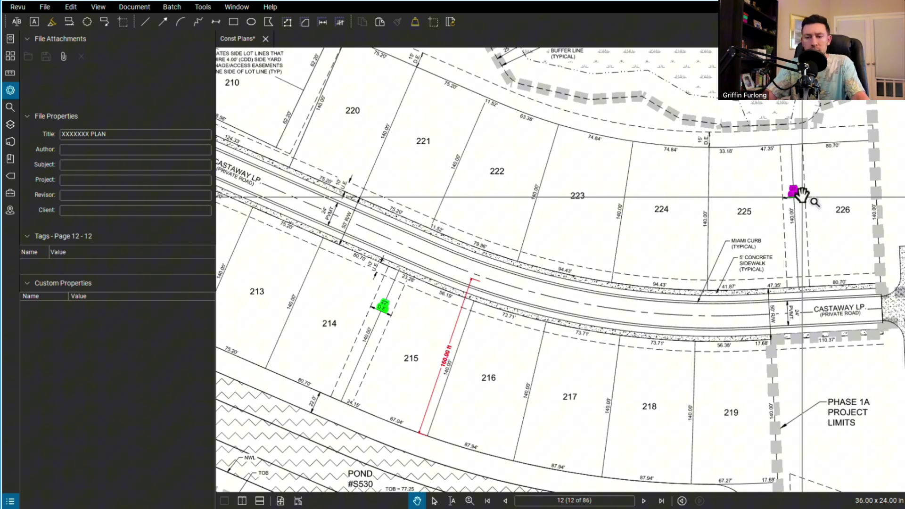
{"action": "key", "text": "F4"}
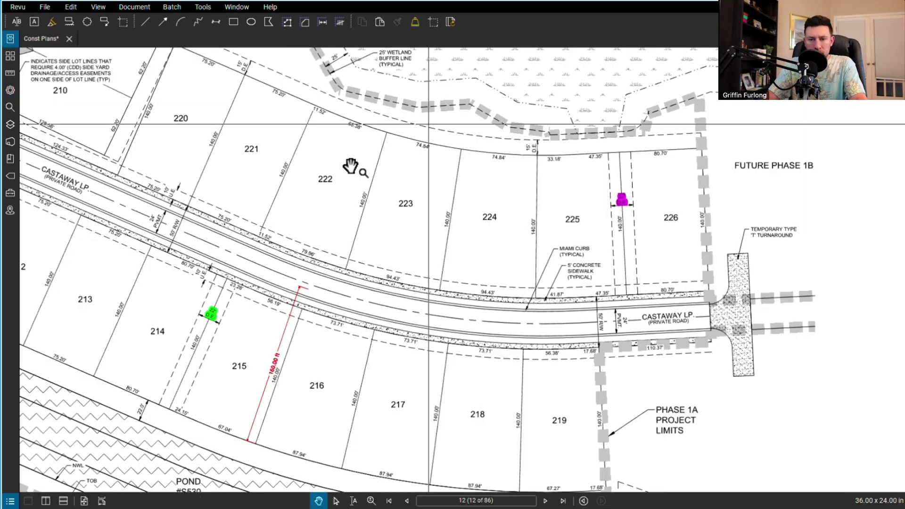
{"action": "scroll", "coordinate": [214, 313], "scroll_direction": "up", "scroll_amount": 1}
{"action": "left_click", "coordinate": [212, 312]}
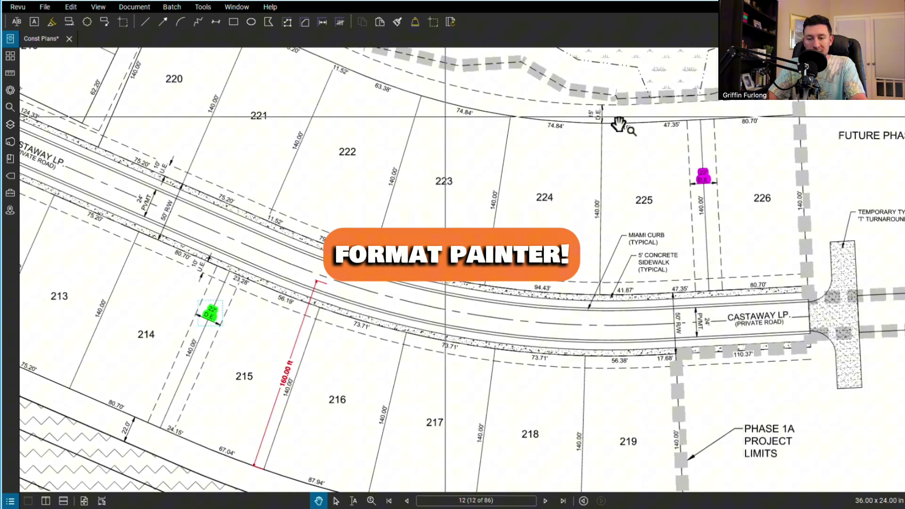
{"action": "left_click", "coordinate": [397, 22]}
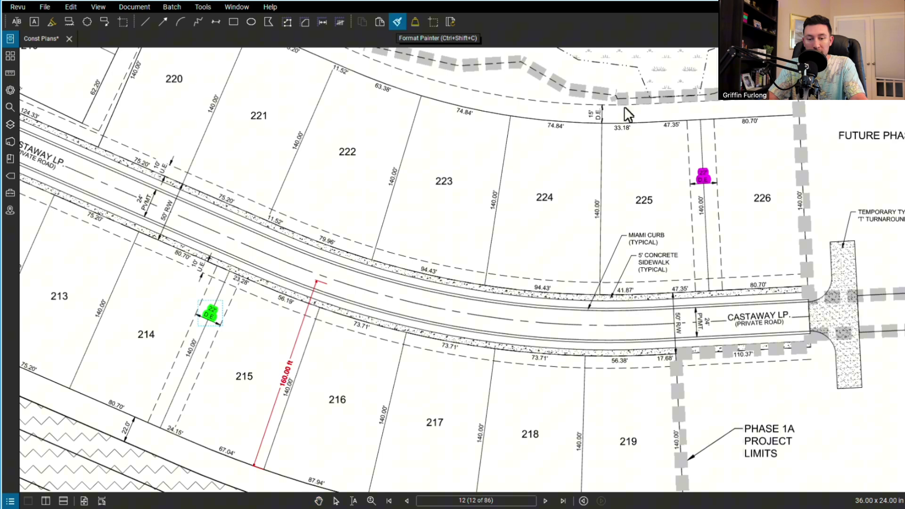
{"action": "left_click", "coordinate": [703, 177]}
{"action": "key", "text": "Escape"}
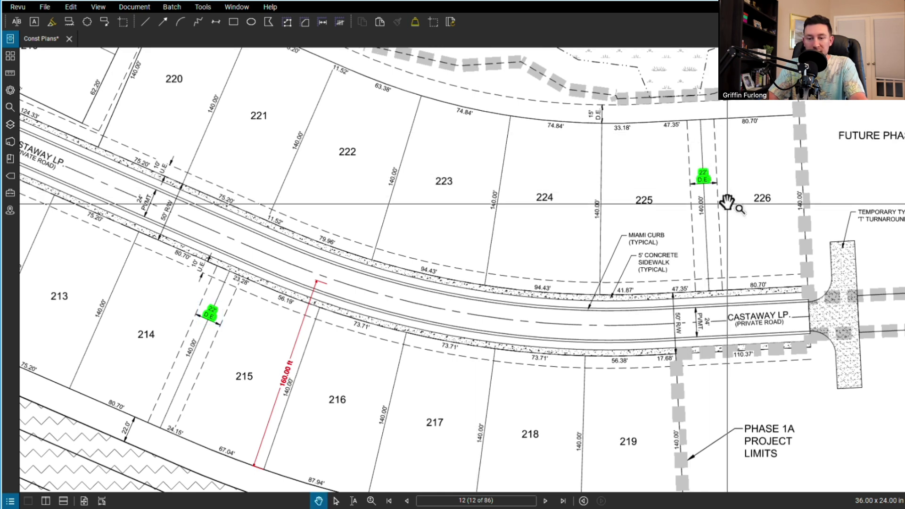
Step: Draw a red rectangle to the right of the turnaround on sheet 12
{"action": "key", "text": "ctrl+minus"}
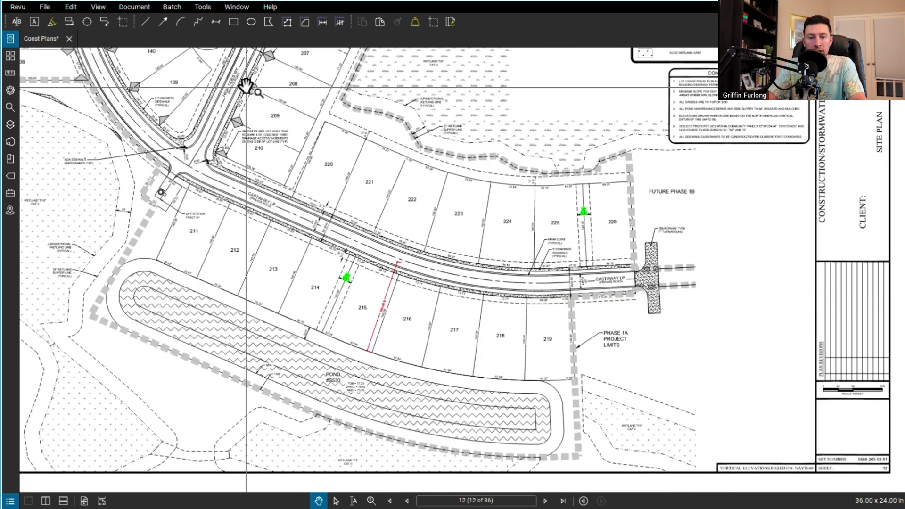
{"action": "left_click", "coordinate": [234, 21]}
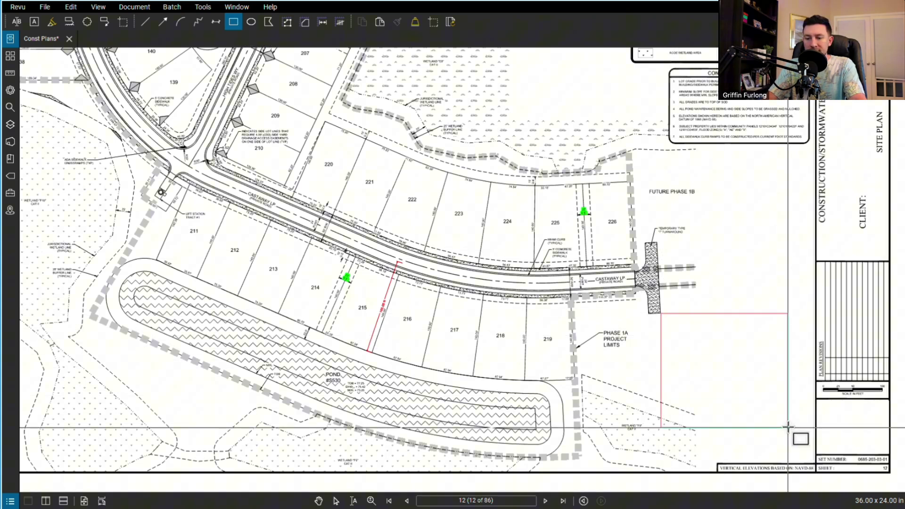
{"action": "left_click_drag", "start_coordinate": [661, 313], "coordinate": [788, 427]}
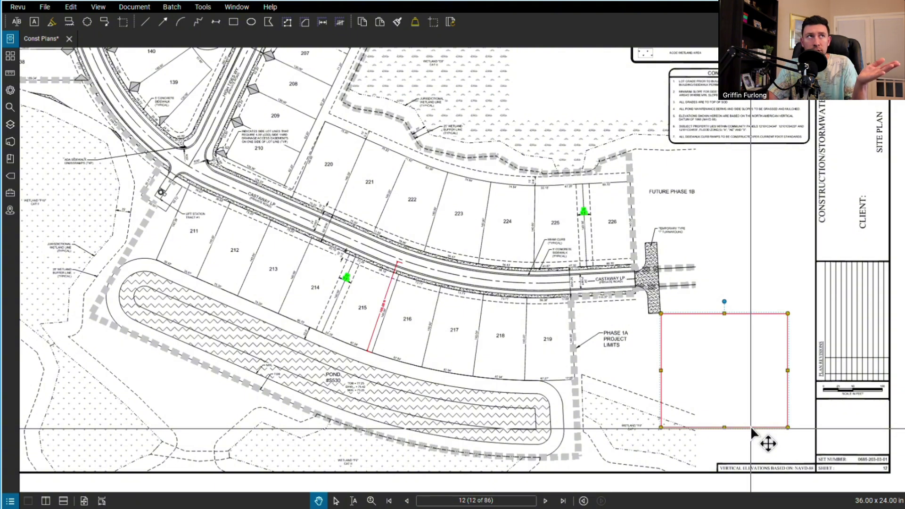
Step: Copy the rectangle and paste it in place on sheet 13
{"action": "right_click", "coordinate": [752, 430]}
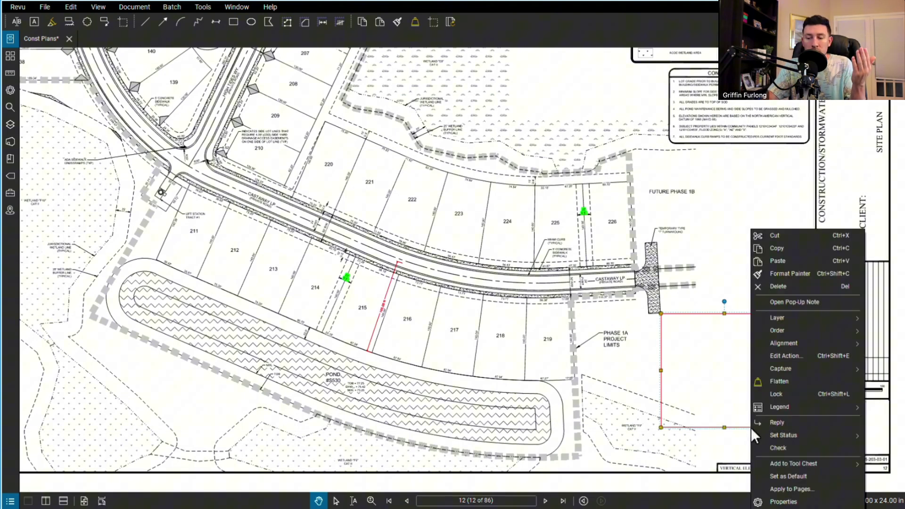
{"action": "left_click", "coordinate": [785, 248]}
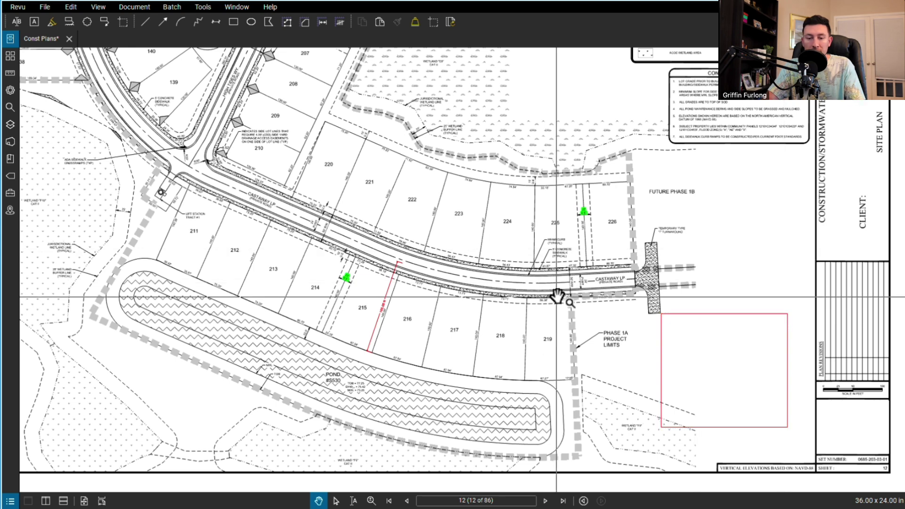
{"action": "left_click", "coordinate": [547, 502]}
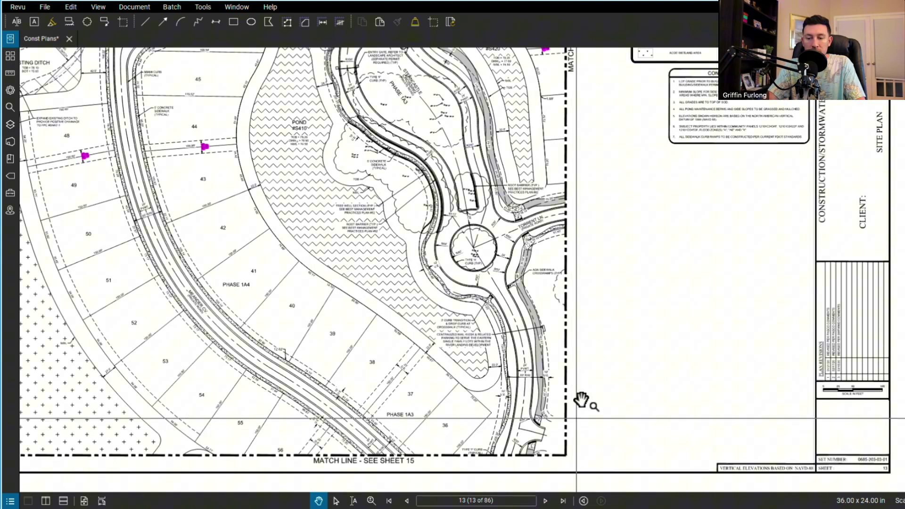
{"action": "key", "text": "ctrl+shift+v"}
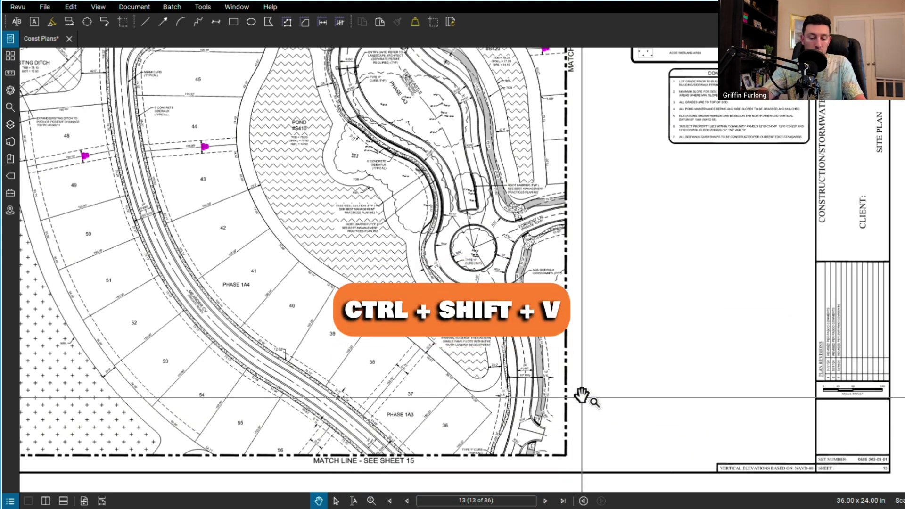
{"action": "left_click", "coordinate": [662, 313]}
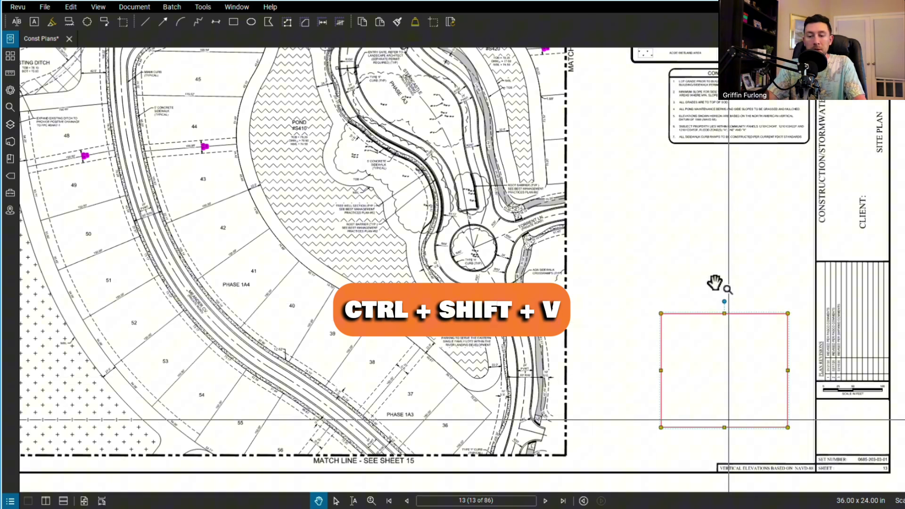
{"action": "left_click_drag", "start_coordinate": [789, 485], "coordinate": [788, 428]}
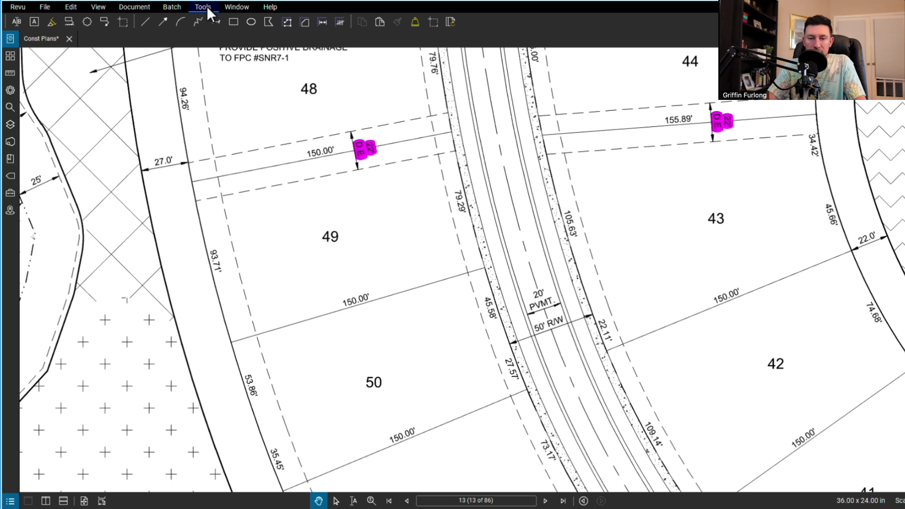
Step: Fill the lots 48–51 area green using Dynamic Fill with a boundary line
{"action": "left_click", "coordinate": [207, 7]}
{"action": "mouse_move", "coordinate": [208, 18]}
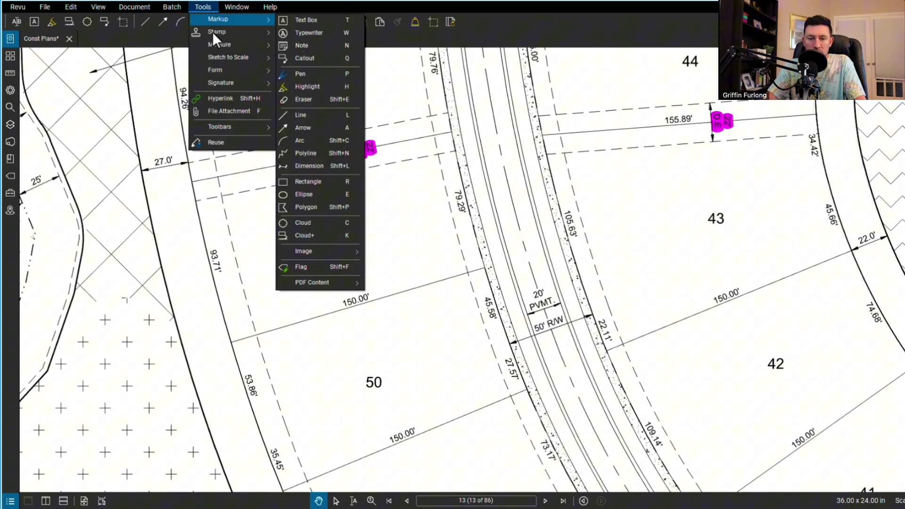
{"action": "mouse_move", "coordinate": [260, 43]}
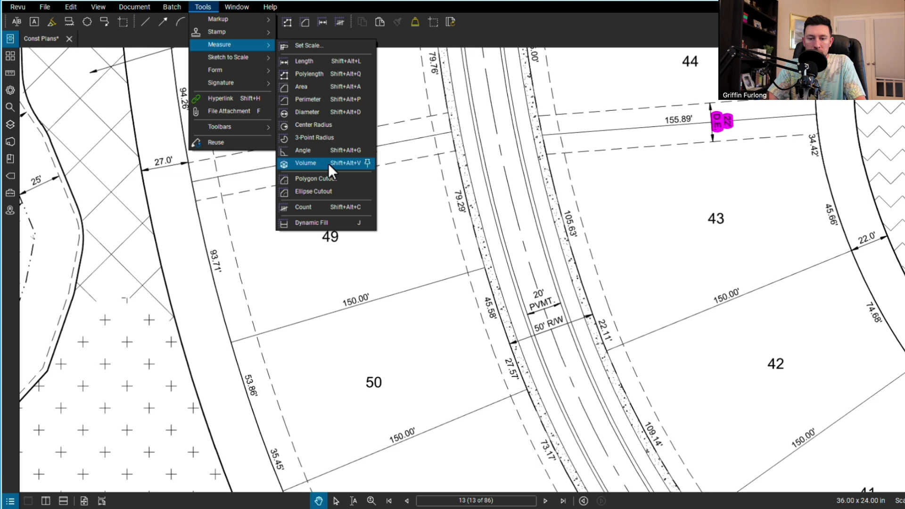
{"action": "left_click", "coordinate": [332, 223]}
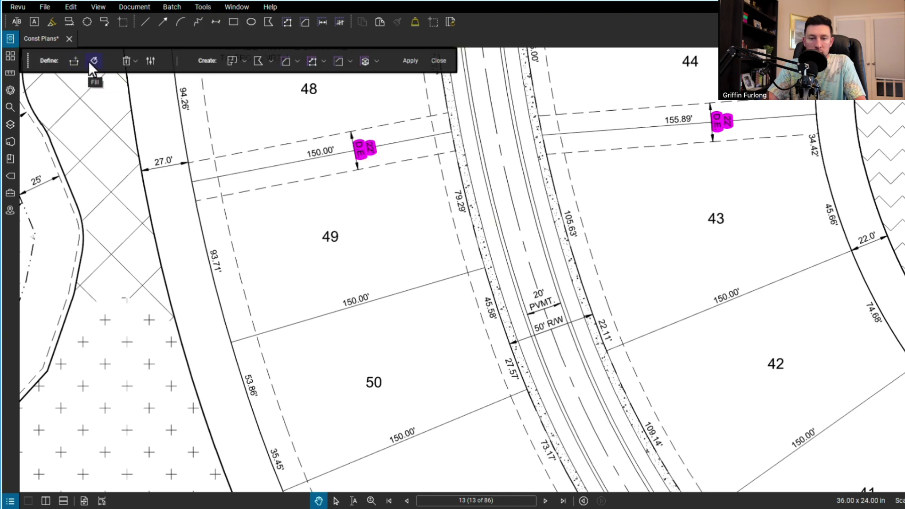
{"action": "left_click", "coordinate": [89, 62]}
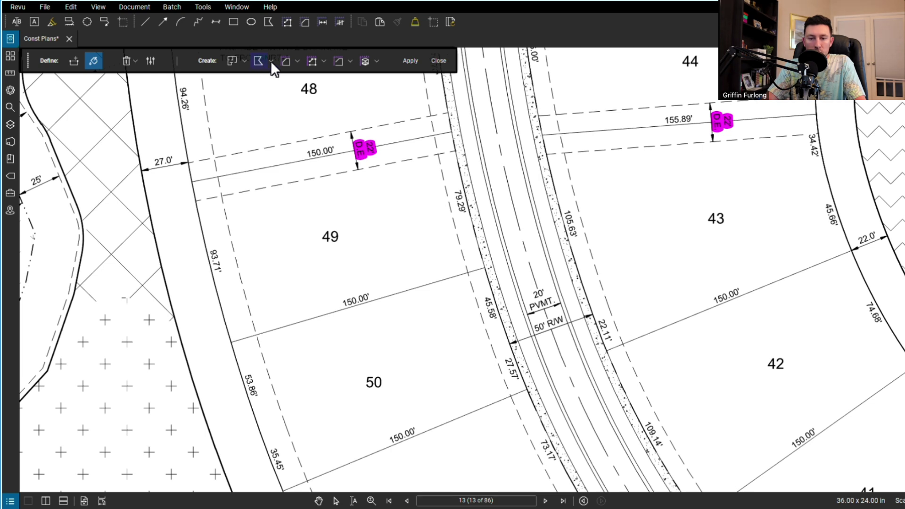
{"action": "left_click", "coordinate": [339, 61]}
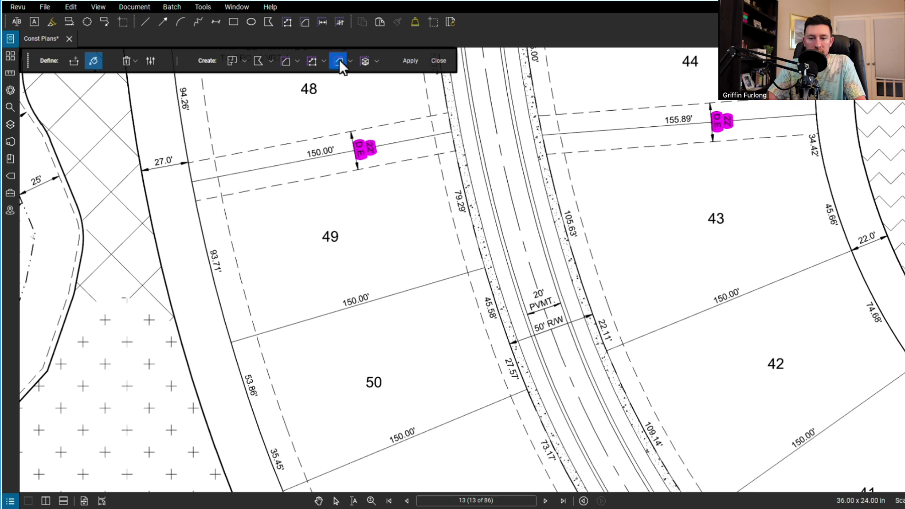
{"action": "left_click", "coordinate": [263, 241]}
{"action": "scroll", "coordinate": [375, 217], "scroll_direction": "down", "scroll_amount": 5}
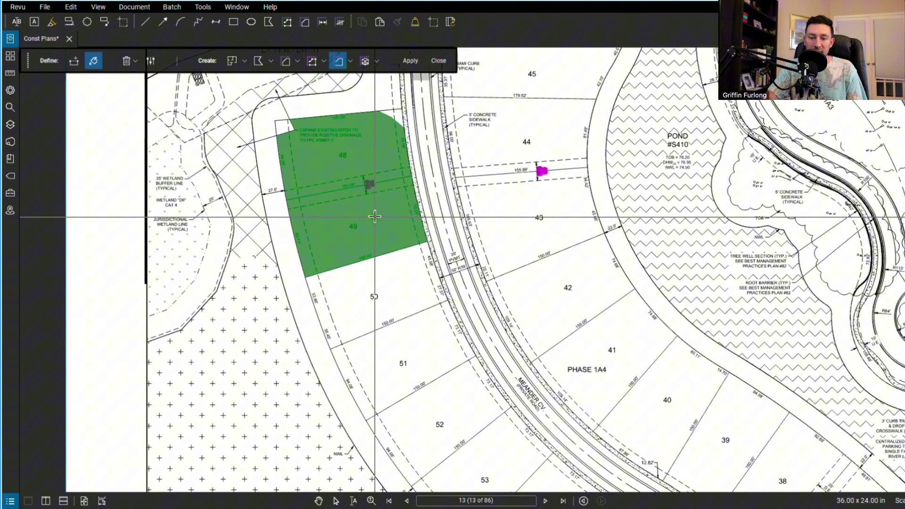
{"action": "scroll", "coordinate": [375, 217], "scroll_direction": "up", "scroll_amount": 1}
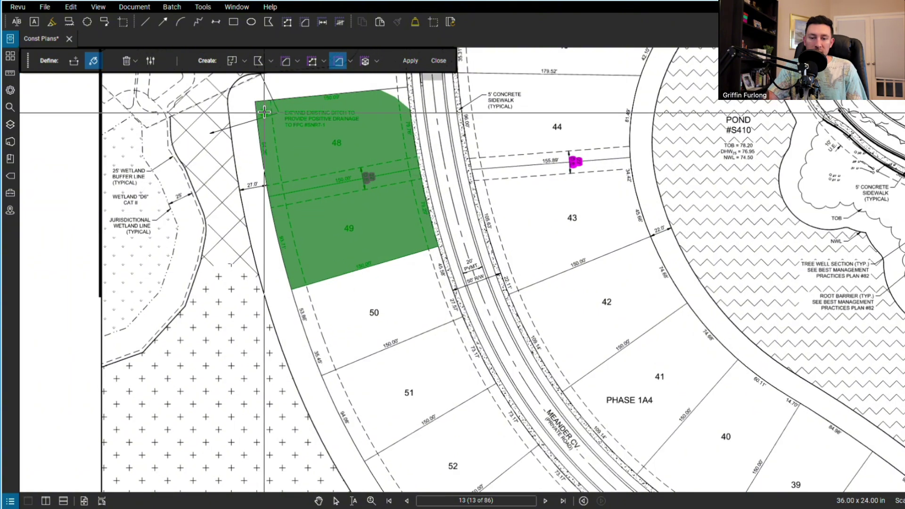
{"action": "scroll", "coordinate": [404, 91], "scroll_direction": "up", "scroll_amount": 2}
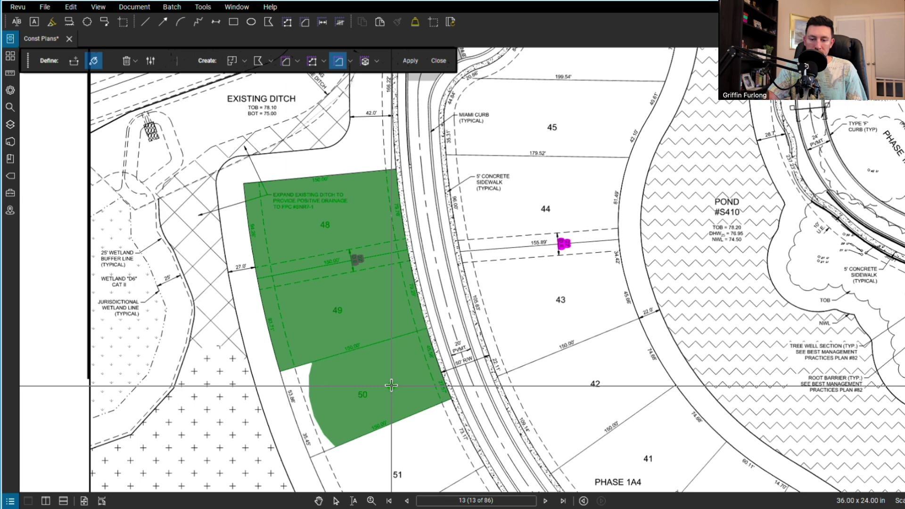
{"action": "scroll", "coordinate": [391, 386], "scroll_direction": "down", "scroll_amount": 4}
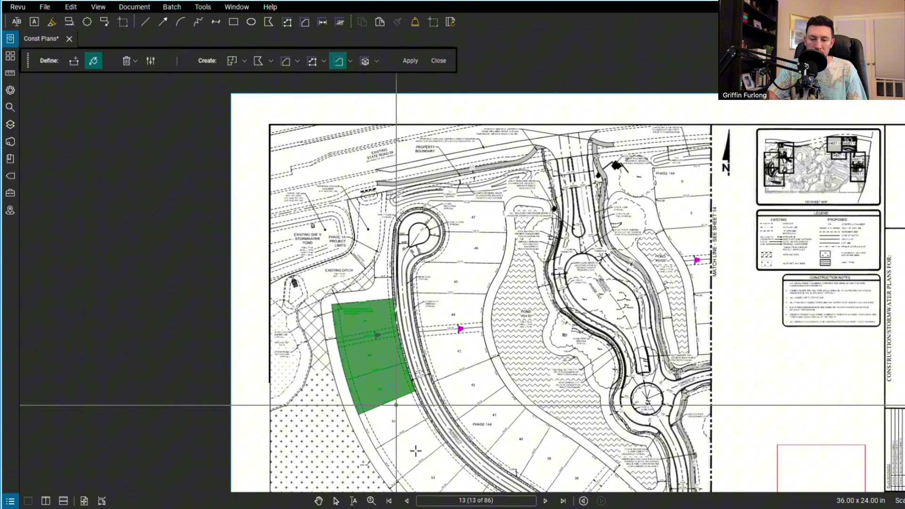
{"action": "scroll", "coordinate": [415, 461], "scroll_direction": "up", "scroll_amount": 6}
{"action": "scroll", "coordinate": [415, 461], "scroll_direction": "down", "scroll_amount": 2}
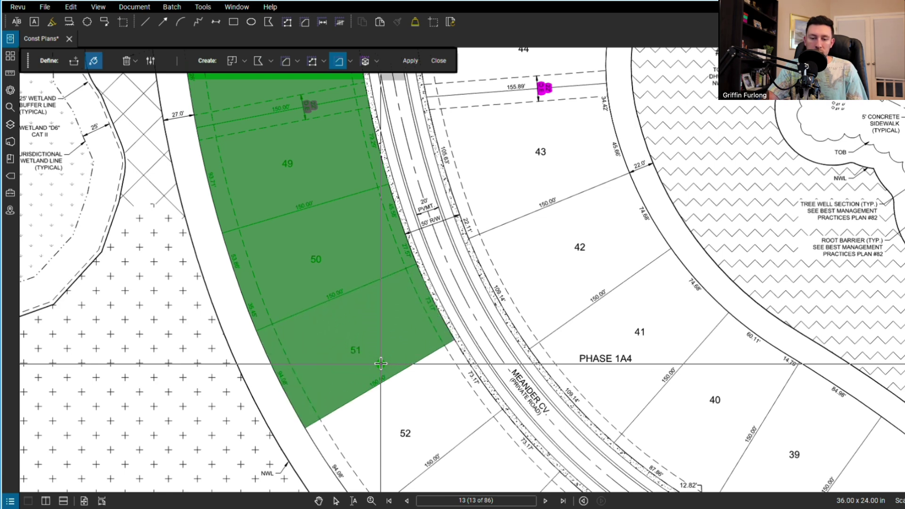
{"action": "scroll", "coordinate": [381, 364], "scroll_direction": "down", "scroll_amount": 2}
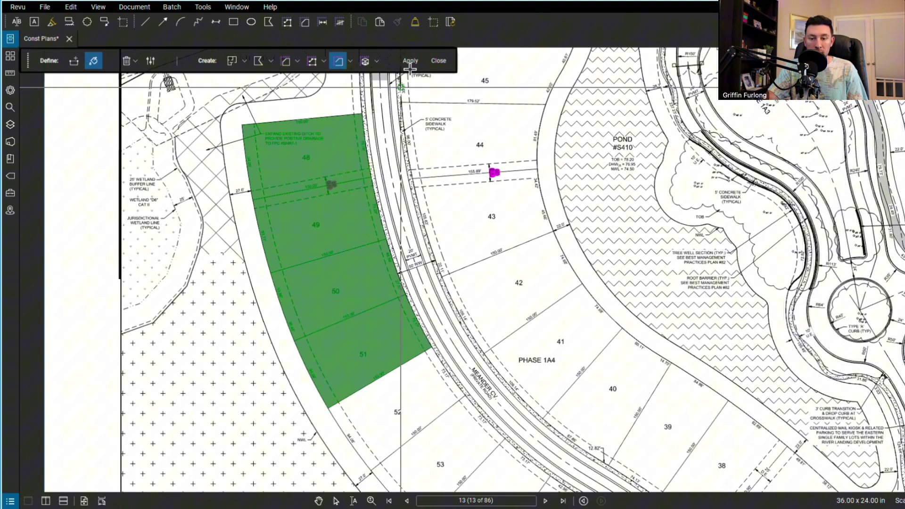
Step: Apply the dynamic fill and set the page scale to 1" = 50'
{"action": "left_click", "coordinate": [411, 62]}
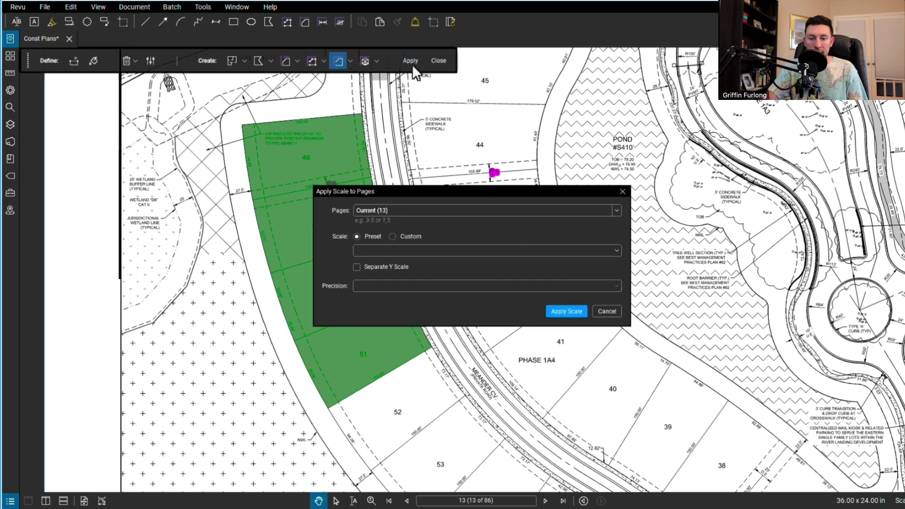
{"action": "left_click", "coordinate": [440, 250]}
{"action": "scroll", "coordinate": [448, 358], "scroll_direction": "down", "scroll_amount": 2}
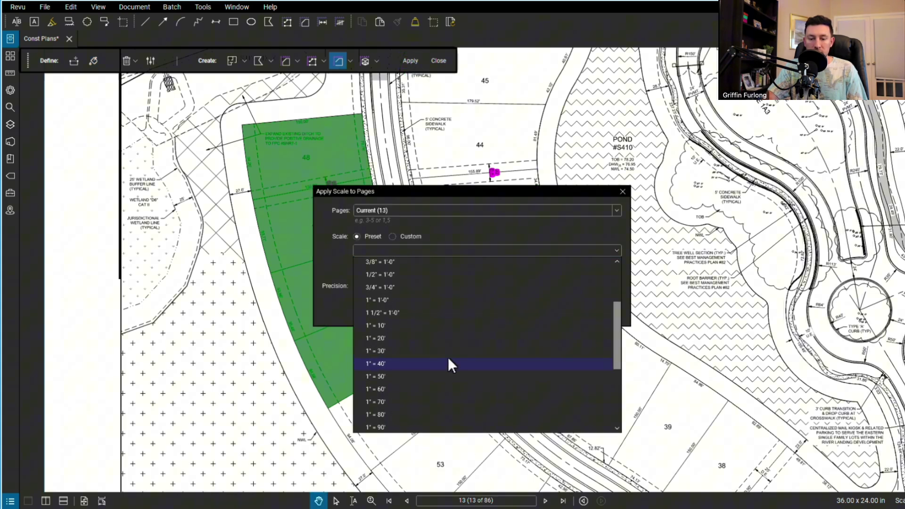
{"action": "left_click", "coordinate": [404, 374]}
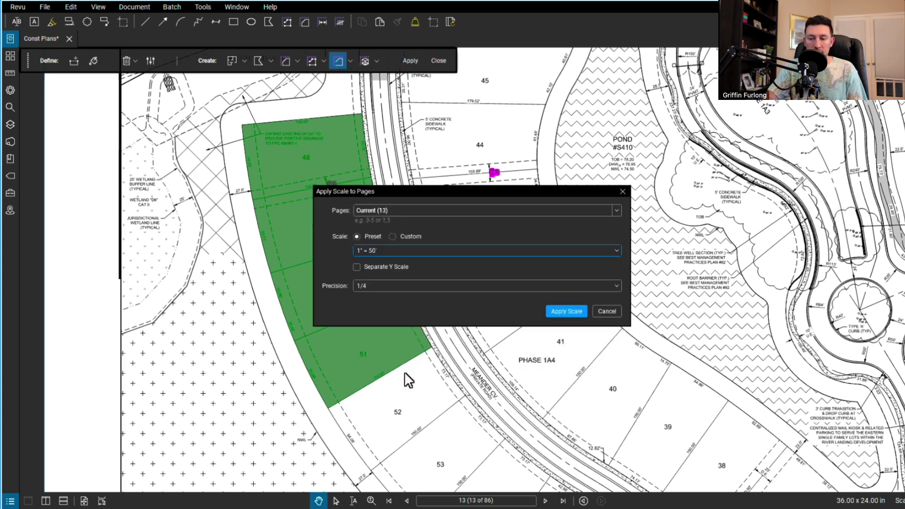
{"action": "left_click", "coordinate": [554, 310]}
{"action": "scroll", "coordinate": [568, 307], "scroll_direction": "up", "scroll_amount": 3}
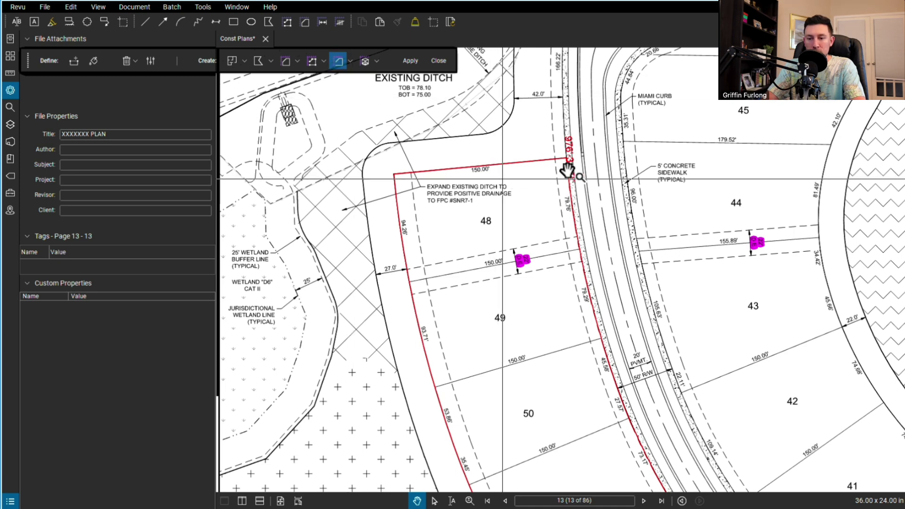
{"action": "scroll", "coordinate": [569, 171], "scroll_direction": "up", "scroll_amount": 1}
{"action": "scroll", "coordinate": [568, 171], "scroll_direction": "up", "scroll_amount": 3}
{"action": "scroll", "coordinate": [586, 111], "scroll_direction": "down", "scroll_amount": 3}
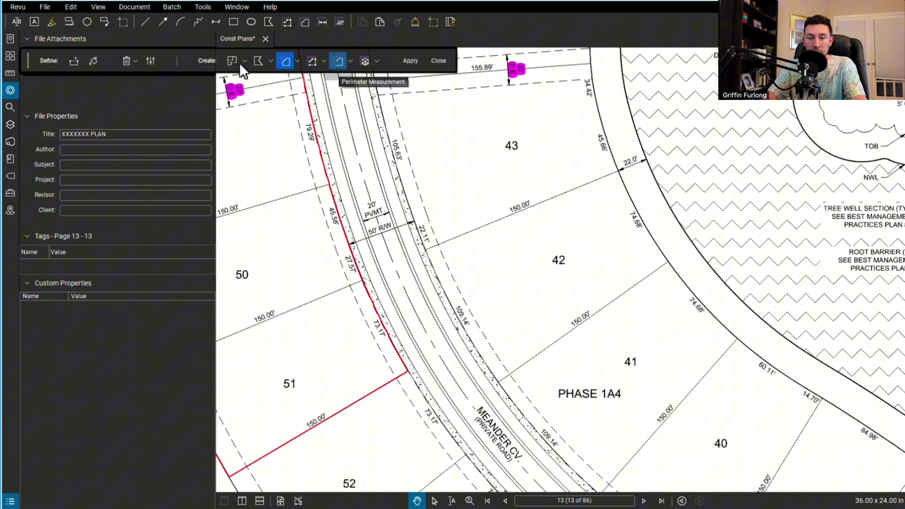
Step: Fill lot 42 and apply it as a 0.31 ac perimeter measurement
{"action": "left_click", "coordinate": [93, 59]}
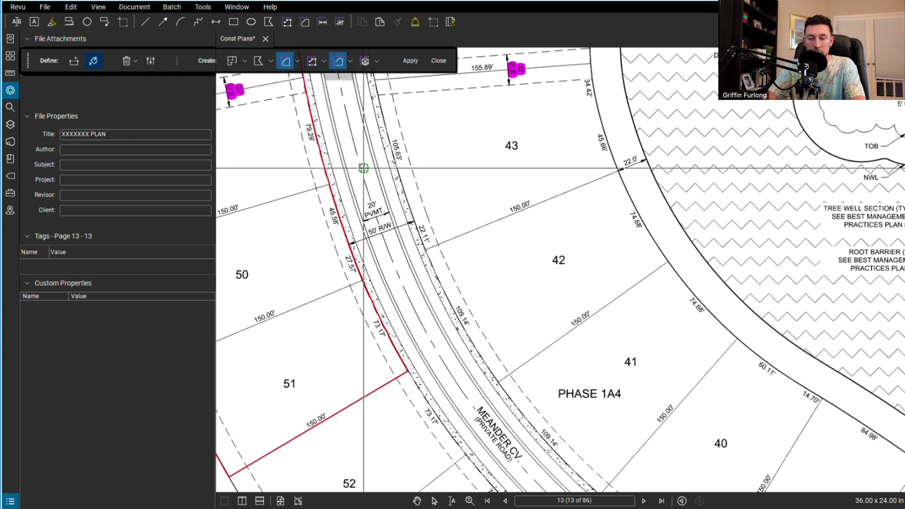
{"action": "left_click", "coordinate": [593, 256]}
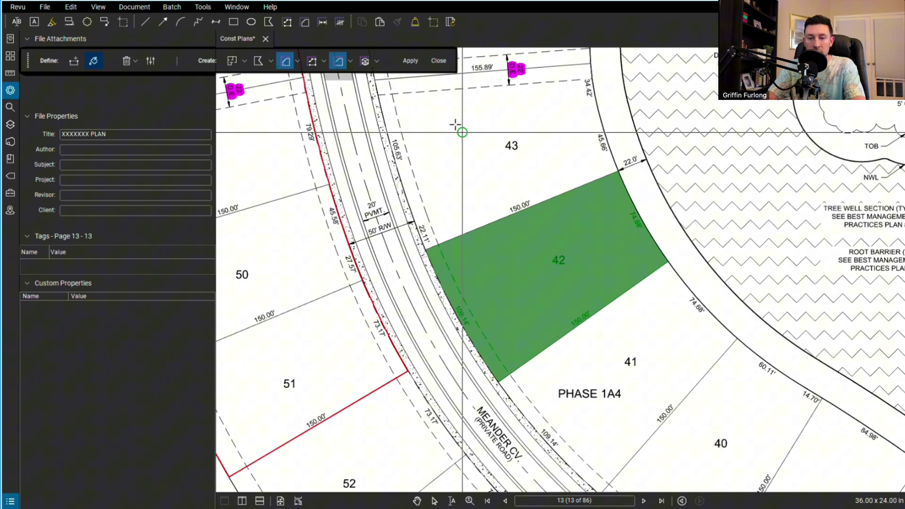
{"action": "left_click", "coordinate": [411, 61]}
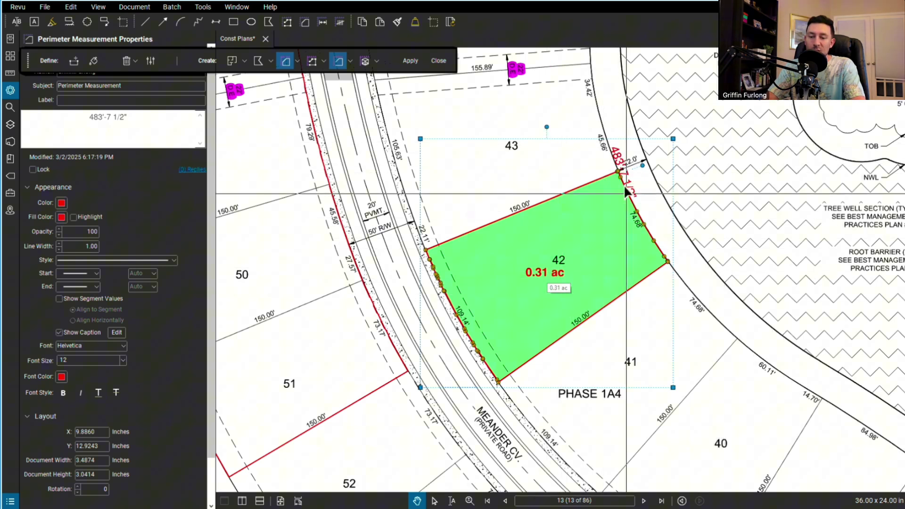
{"action": "scroll", "coordinate": [624, 184], "scroll_direction": "up", "scroll_amount": 3}
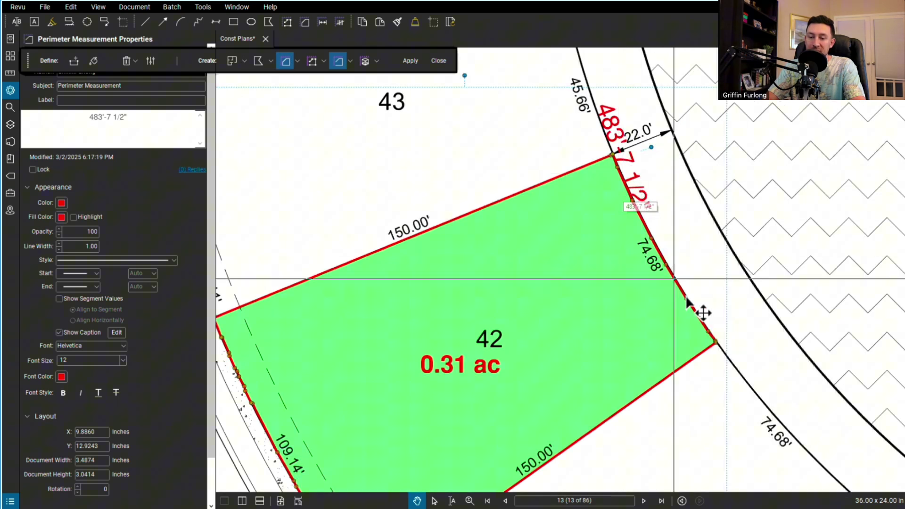
{"action": "scroll", "coordinate": [667, 380], "scroll_direction": "down", "scroll_amount": 3}
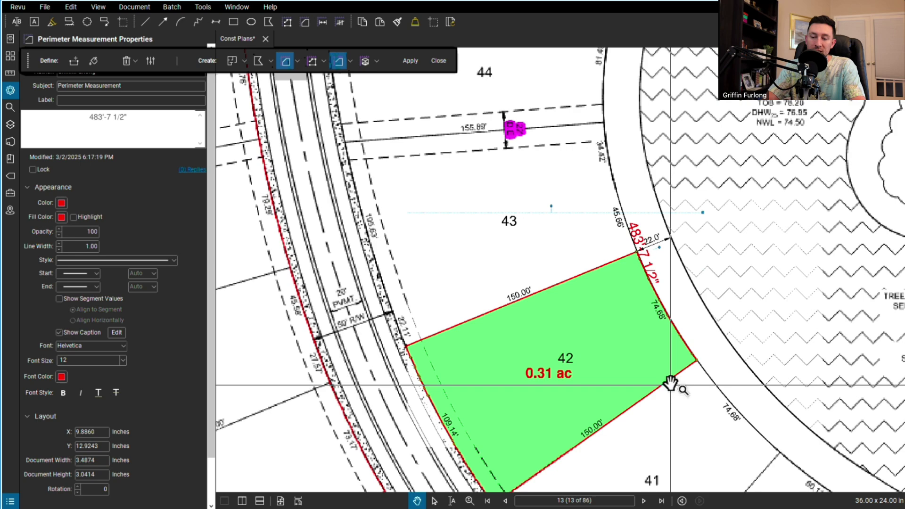
{"action": "scroll", "coordinate": [746, 248], "scroll_direction": "up", "scroll_amount": 2}
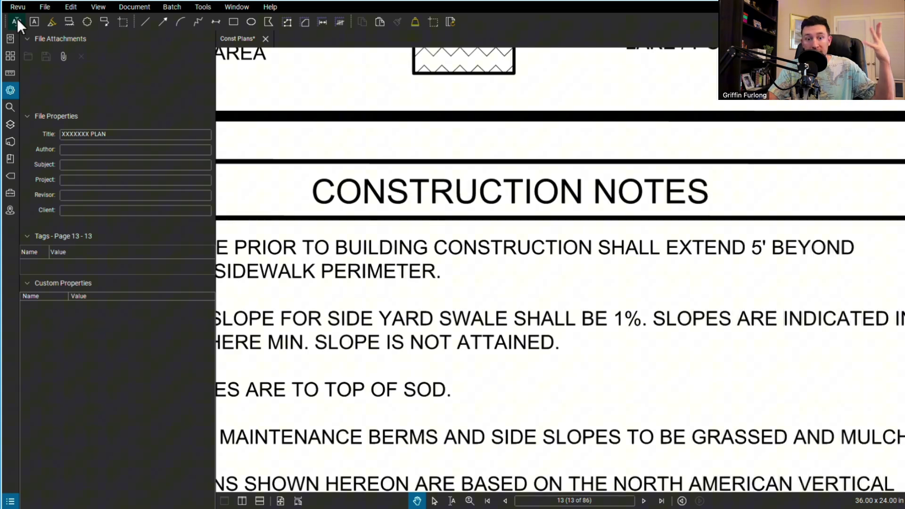
Step: Append " - type whatever" to the CONSTRUCTION NOTES heading with Edit Text
{"action": "left_click", "coordinate": [17, 18]}
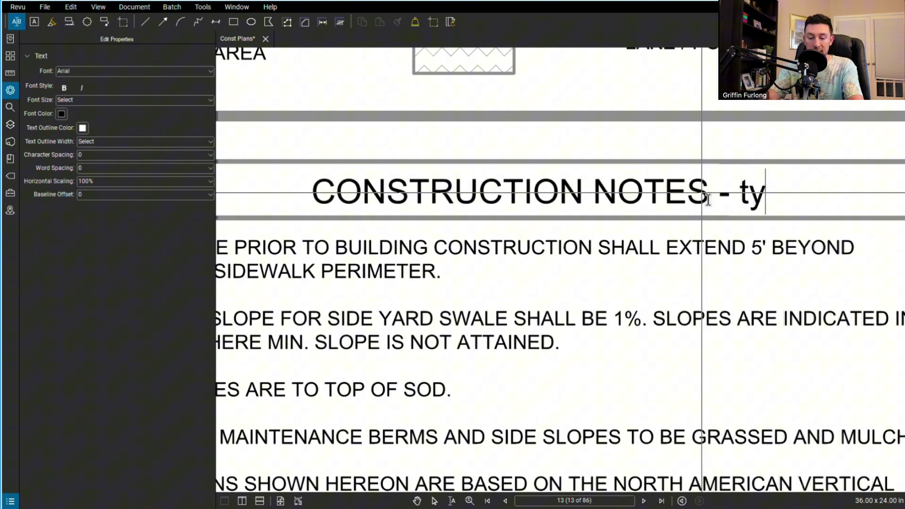
{"action": "scroll", "coordinate": [708, 200], "scroll_direction": "down", "scroll_amount": 5}
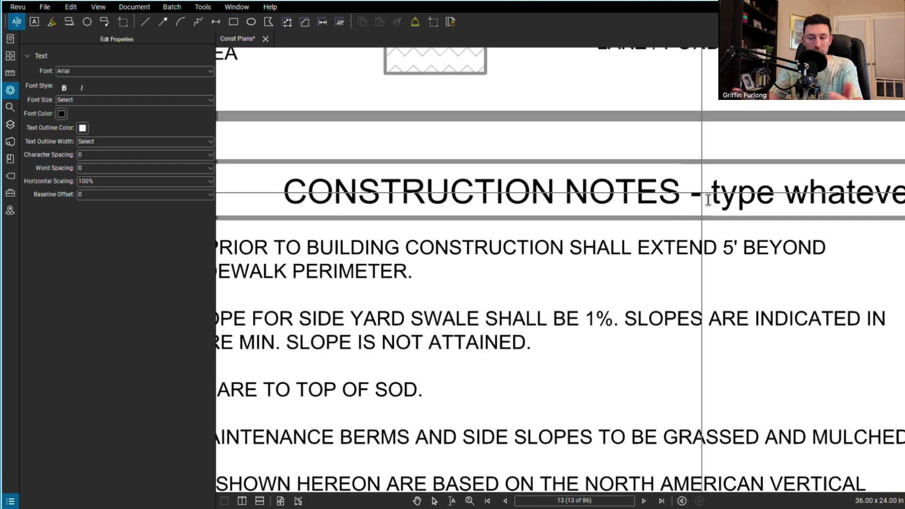
{"action": "key", "text": "Escape"}
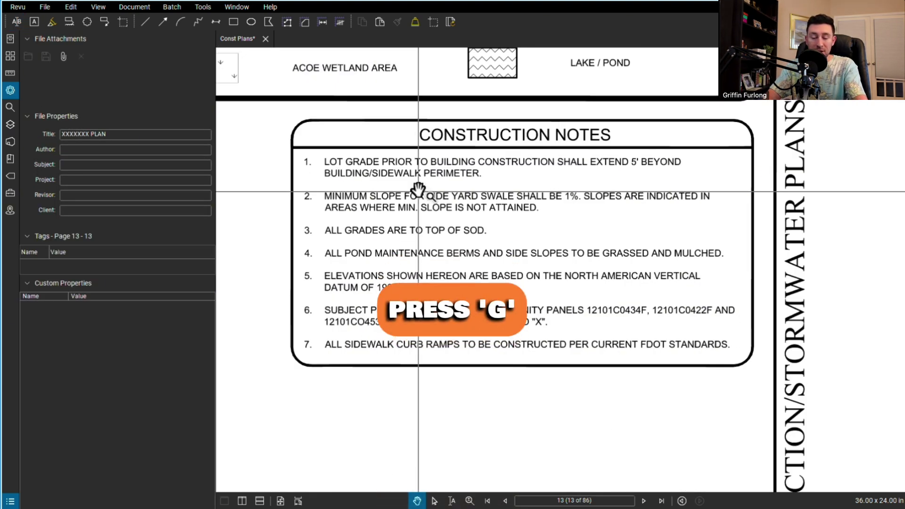
Step: Snapshot the Construction Notes box and paste it beside the plan on page 14
{"action": "key", "text": "g"}
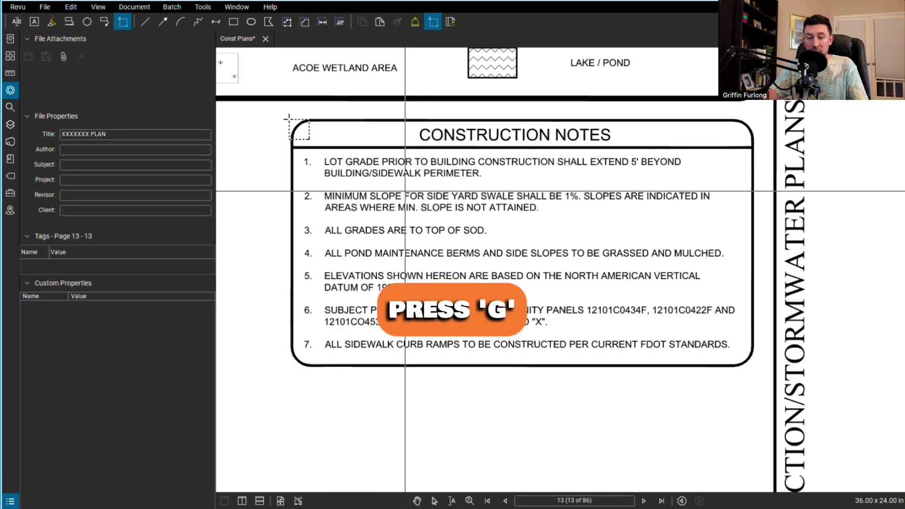
{"action": "left_click_drag", "start_coordinate": [269, 111], "coordinate": [698, 333]}
{"action": "left_click_drag", "start_coordinate": [733, 357], "coordinate": [769, 399]}
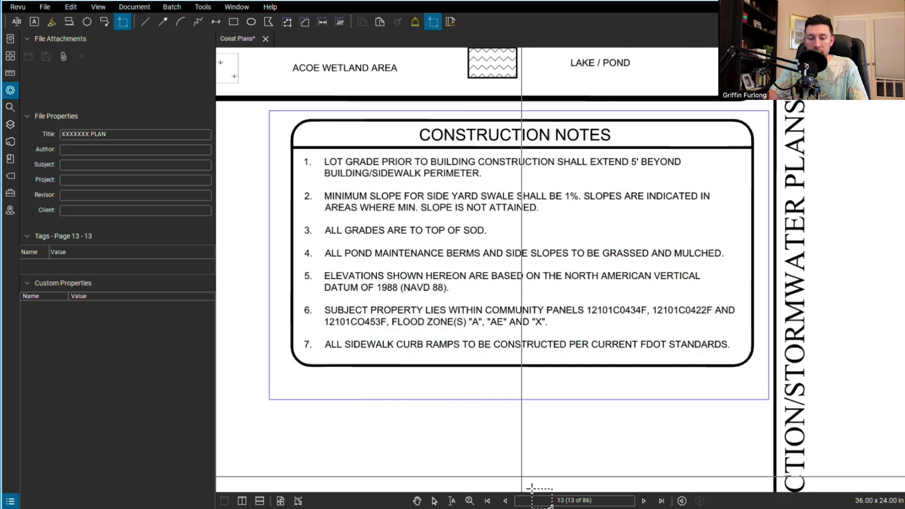
{"action": "left_click", "coordinate": [644, 501]}
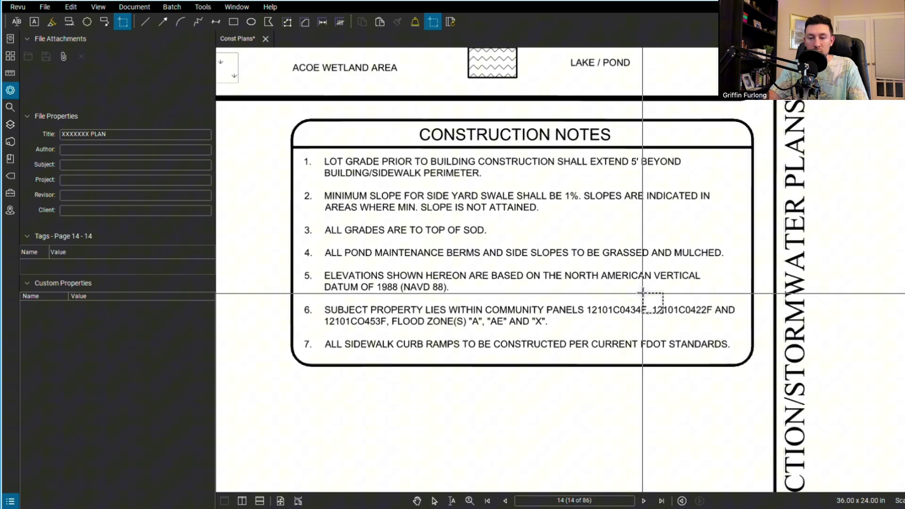
{"action": "scroll", "coordinate": [588, 442], "scroll_direction": "up", "scroll_amount": 3}
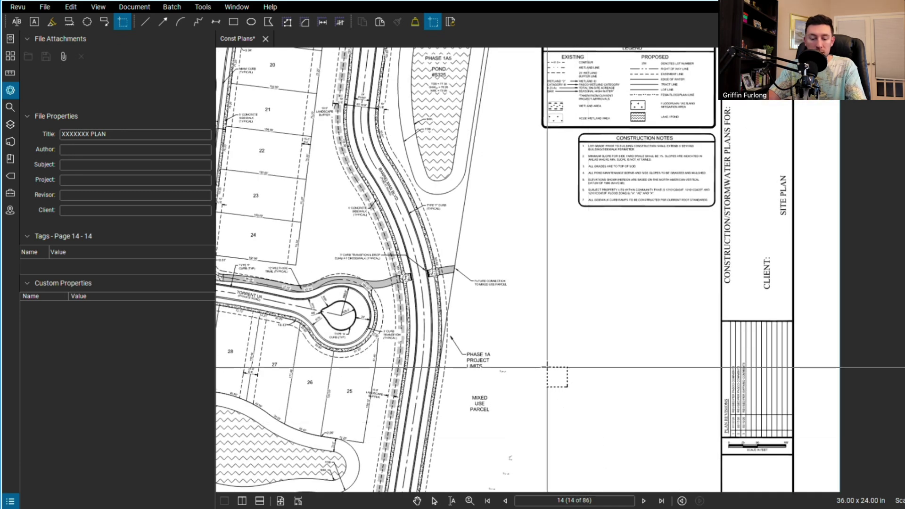
{"action": "key", "text": "Escape"}
{"action": "key", "text": "ctrl+v"}
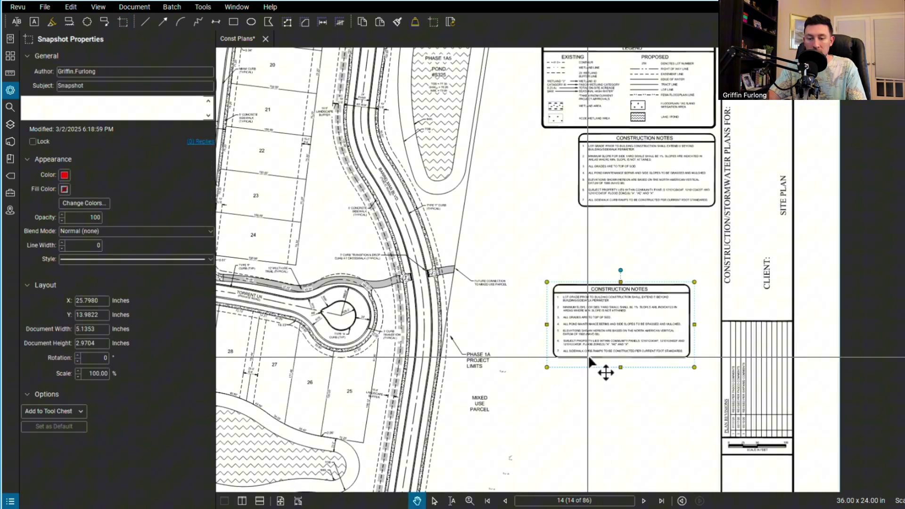
{"action": "left_click_drag", "start_coordinate": [610, 320], "coordinate": [615, 267]}
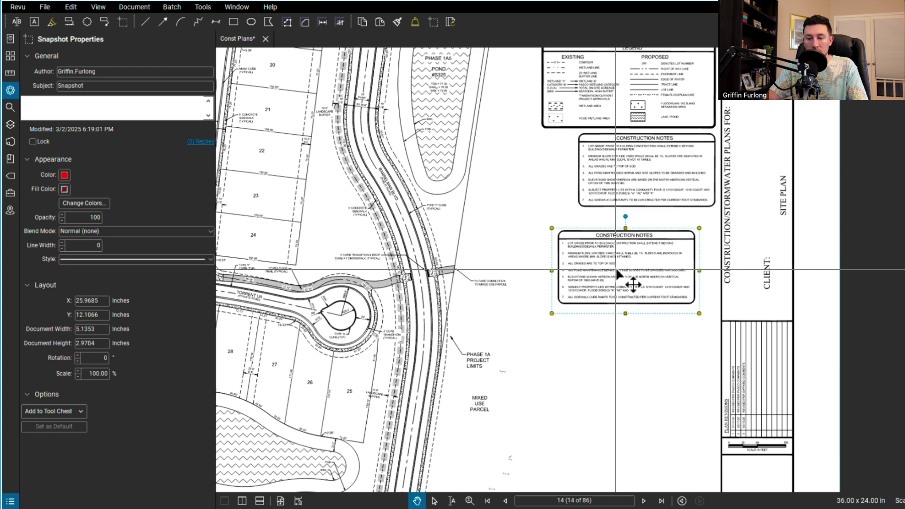
Step: Set the notes snapshot's fill colour to grey
{"action": "scroll", "coordinate": [616, 267], "scroll_direction": "up", "scroll_amount": 2}
{"action": "scroll", "coordinate": [616, 267], "scroll_direction": "up", "scroll_amount": 3}
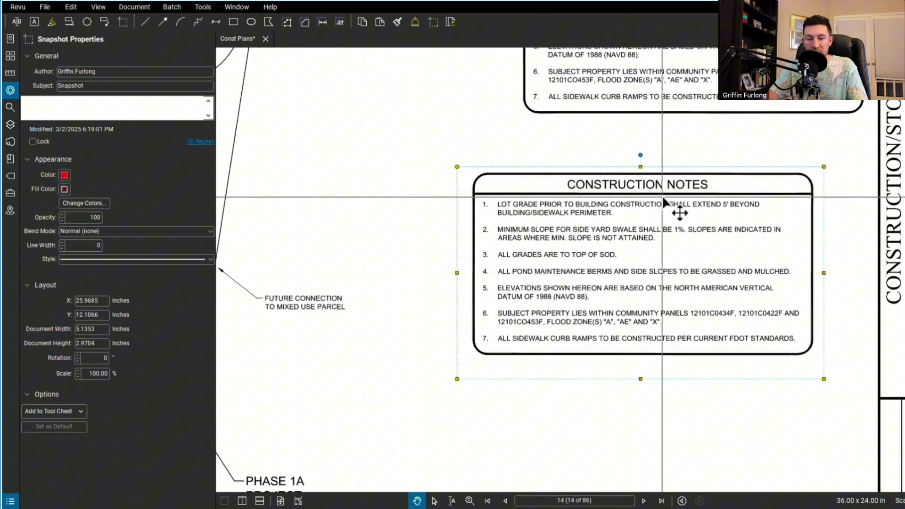
{"action": "left_click", "coordinate": [65, 189]}
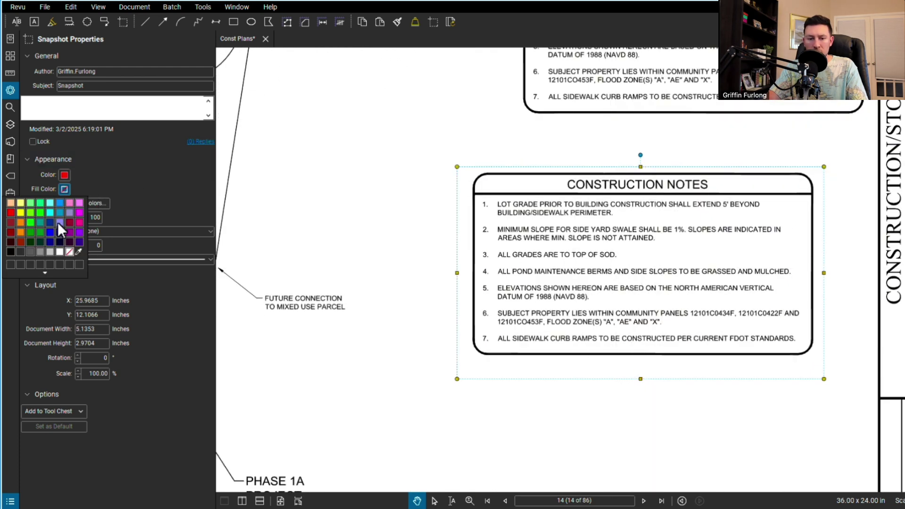
{"action": "left_click", "coordinate": [41, 252]}
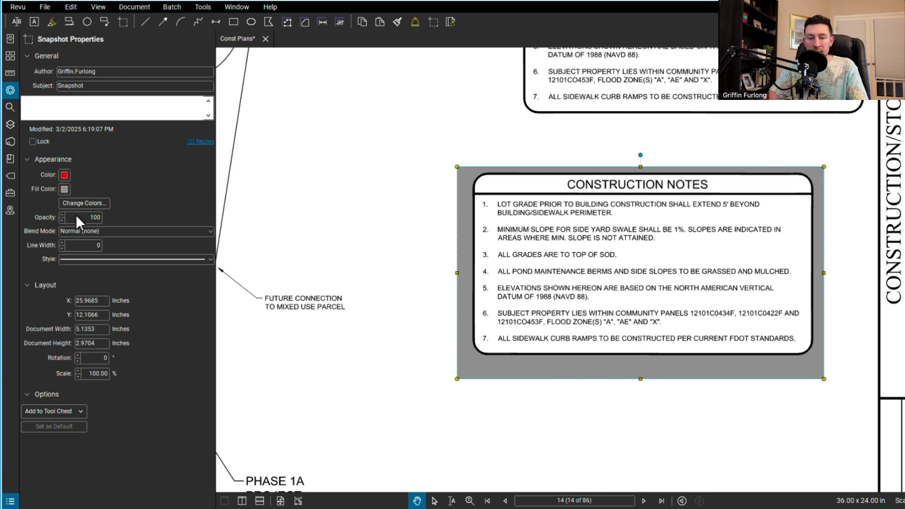
{"action": "scroll", "coordinate": [64, 241], "scroll_direction": "up", "scroll_amount": 5}
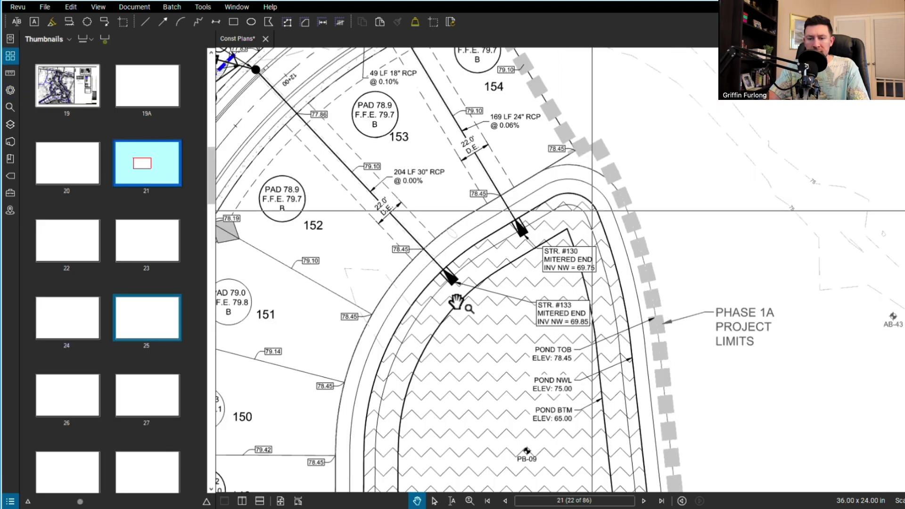
{"action": "scroll", "coordinate": [414, 318], "scroll_direction": "down", "scroll_amount": 2}
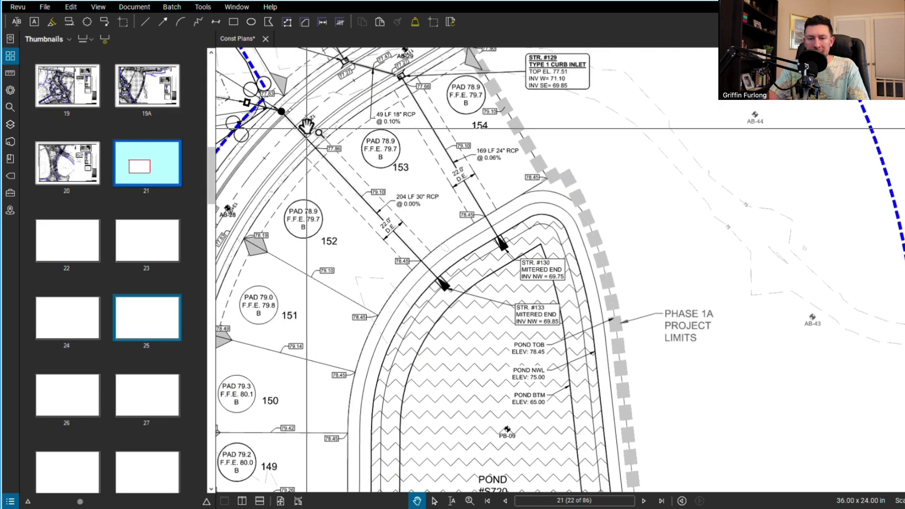
Step: Set up a Count markup with subject MES and a checkmark marker
{"action": "left_click", "coordinate": [338, 24]}
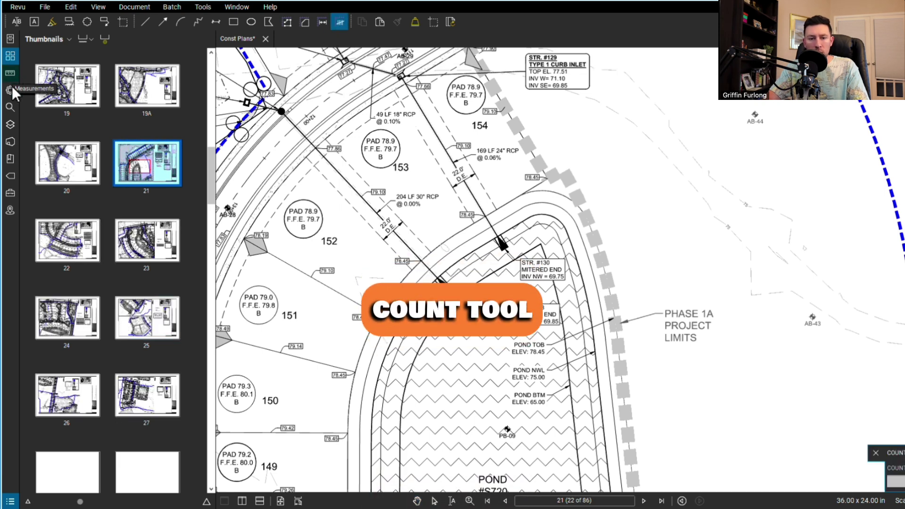
{"action": "left_click", "coordinate": [11, 89]}
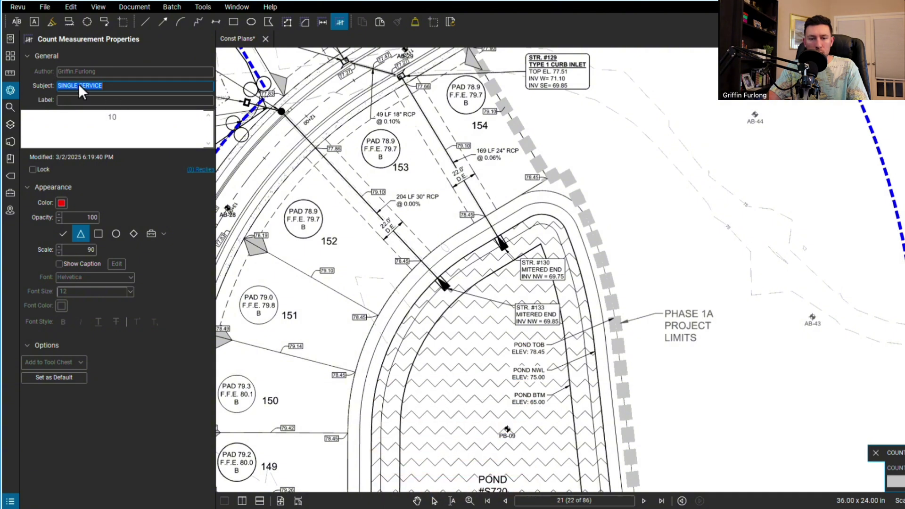
{"action": "left_click", "coordinate": [116, 86]}
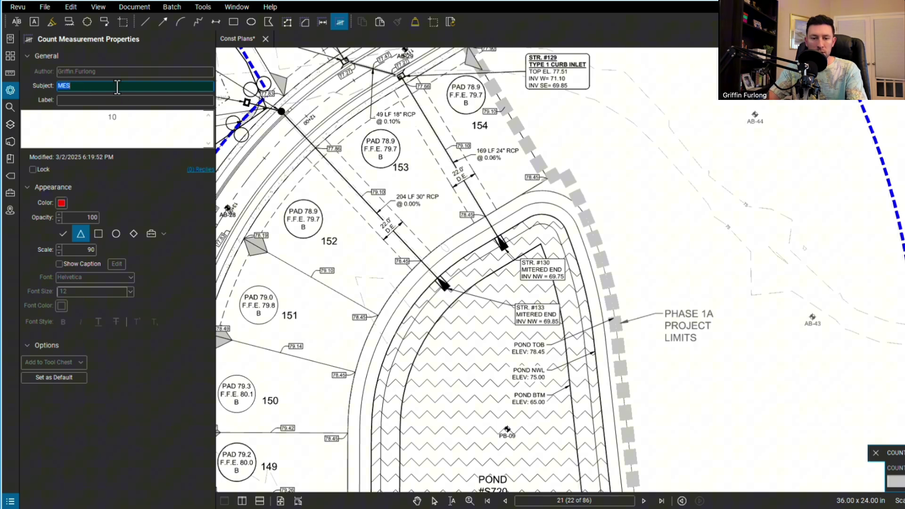
{"action": "left_click", "coordinate": [69, 233]}
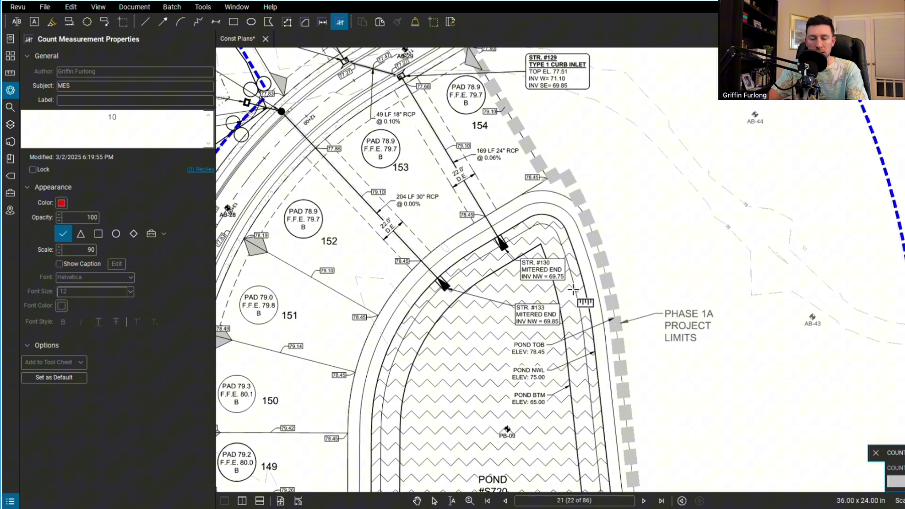
Step: Count the mitered ends at STR #130 and STR #133
{"action": "left_click", "coordinate": [514, 237]}
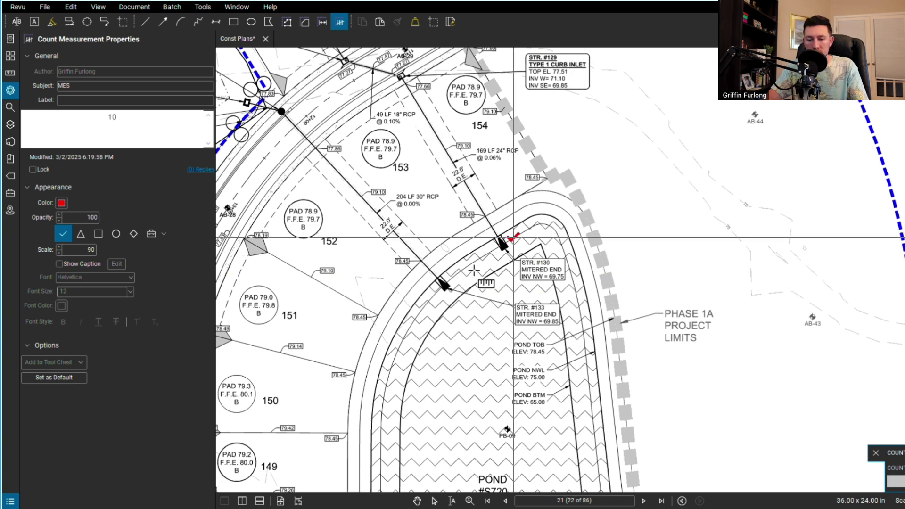
{"action": "left_click", "coordinate": [449, 280]}
{"action": "scroll", "coordinate": [451, 279], "scroll_direction": "down", "scroll_amount": 3}
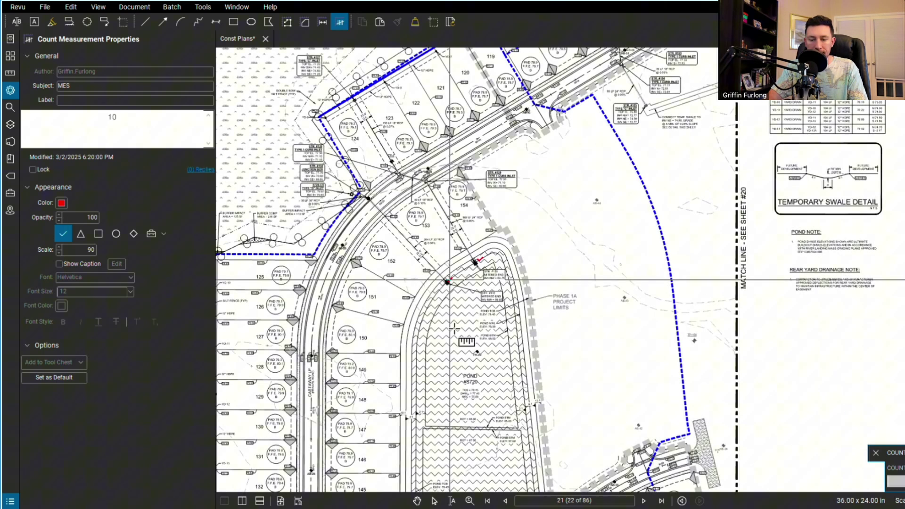
{"action": "scroll", "coordinate": [454, 328], "scroll_direction": "down", "scroll_amount": 3}
{"action": "scroll", "coordinate": [552, 403], "scroll_direction": "up", "scroll_amount": 4}
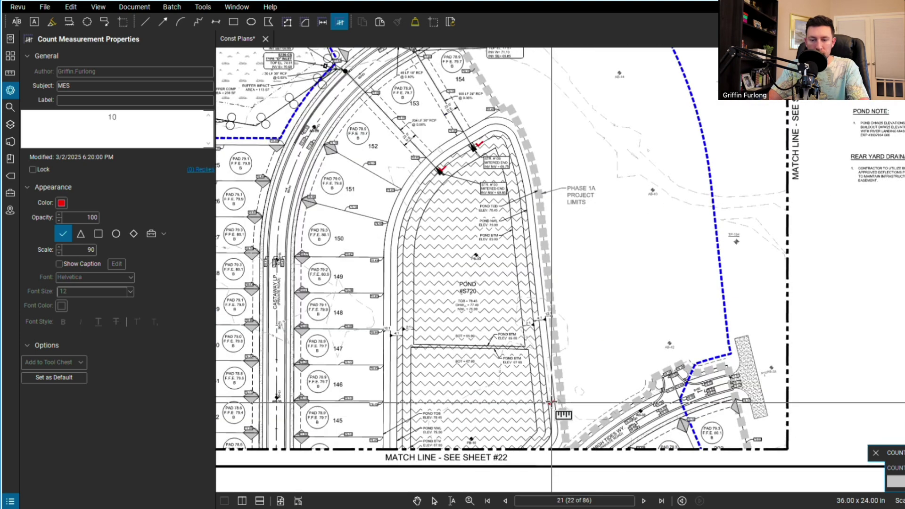
{"action": "key", "text": "Escape"}
{"action": "scroll", "coordinate": [441, 109], "scroll_direction": "up", "scroll_amount": 3}
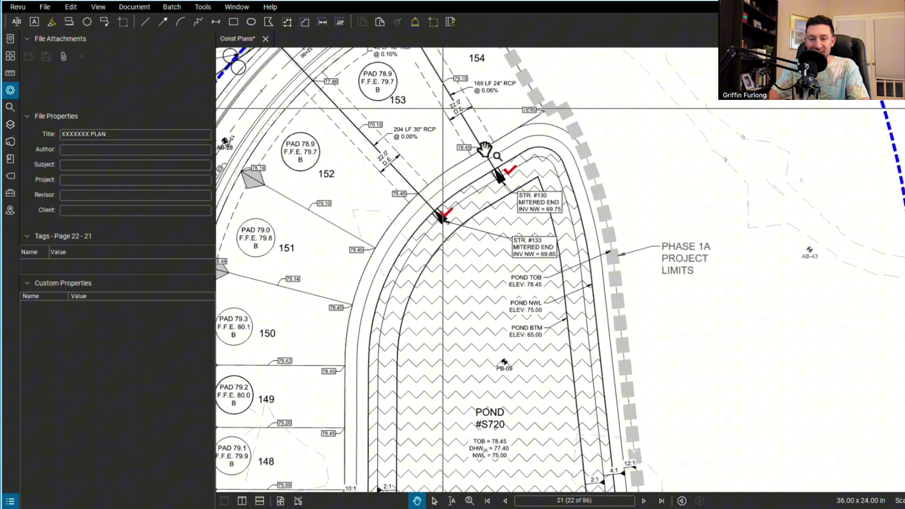
Step: Create a new legend from the MES count and place it beside the pond
{"action": "left_click", "coordinate": [512, 170]}
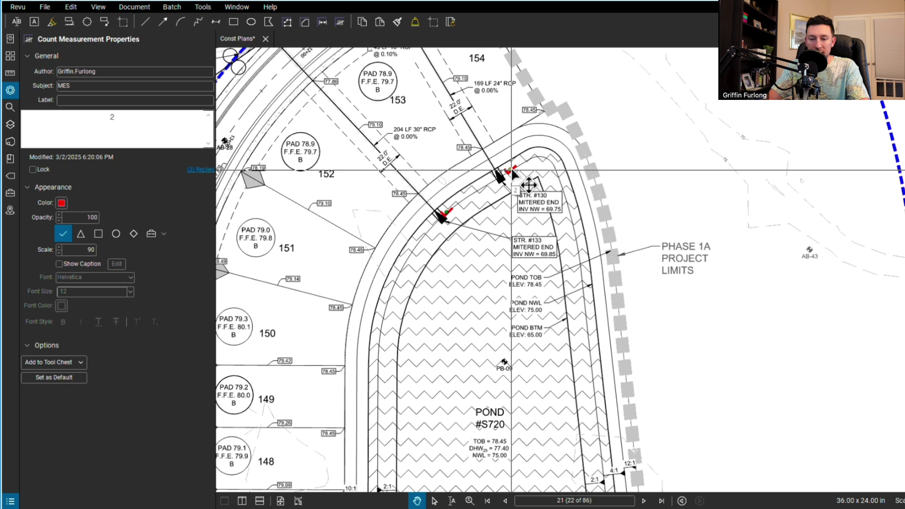
{"action": "right_click", "coordinate": [512, 171]}
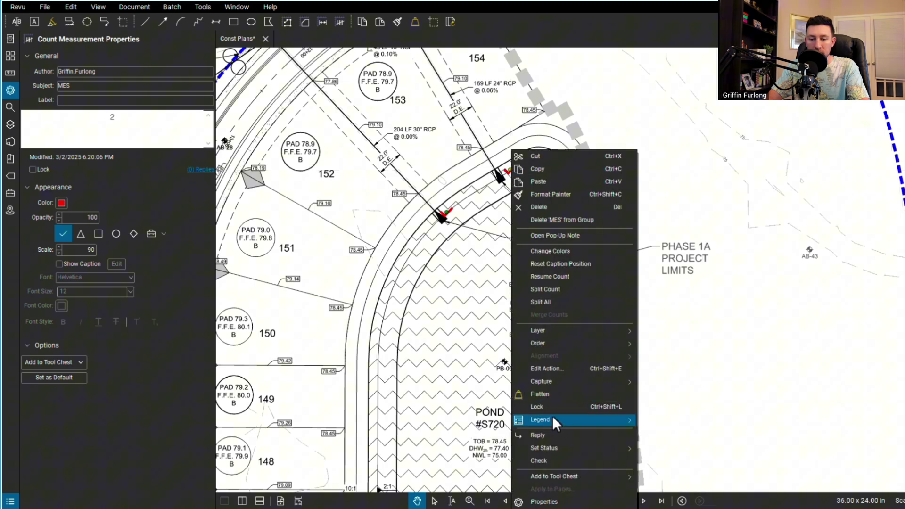
{"action": "mouse_move", "coordinate": [553, 420]}
{"action": "left_click", "coordinate": [671, 431]}
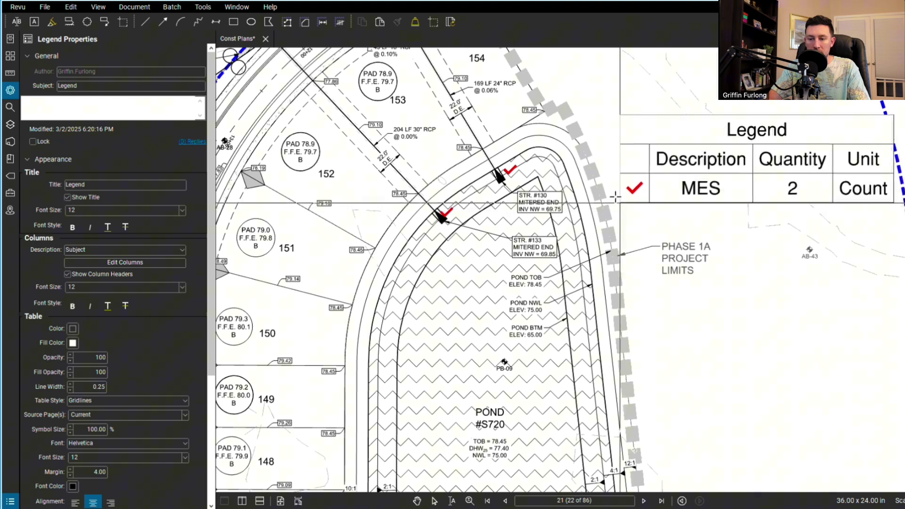
{"action": "left_click", "coordinate": [615, 197]}
{"action": "scroll", "coordinate": [716, 283], "scroll_direction": "down", "scroll_amount": 1}
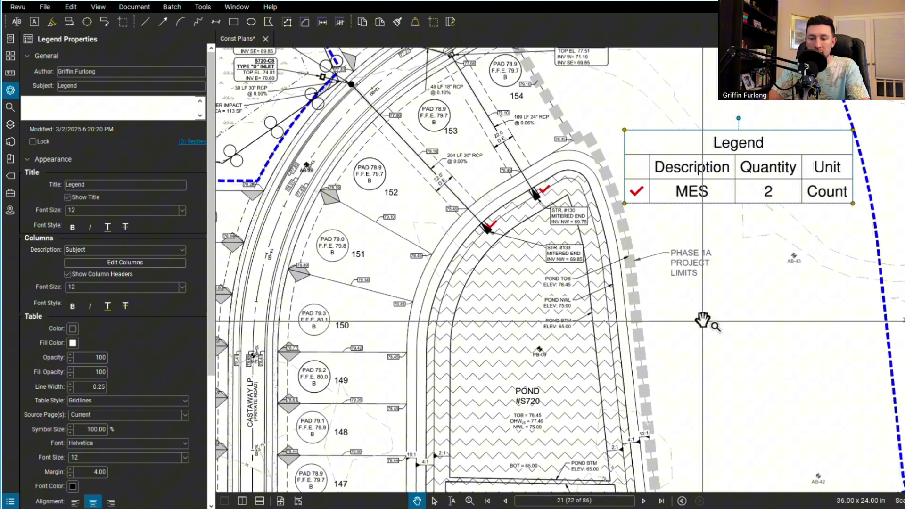
{"action": "left_click_drag", "start_coordinate": [703, 321], "coordinate": [700, 403]}
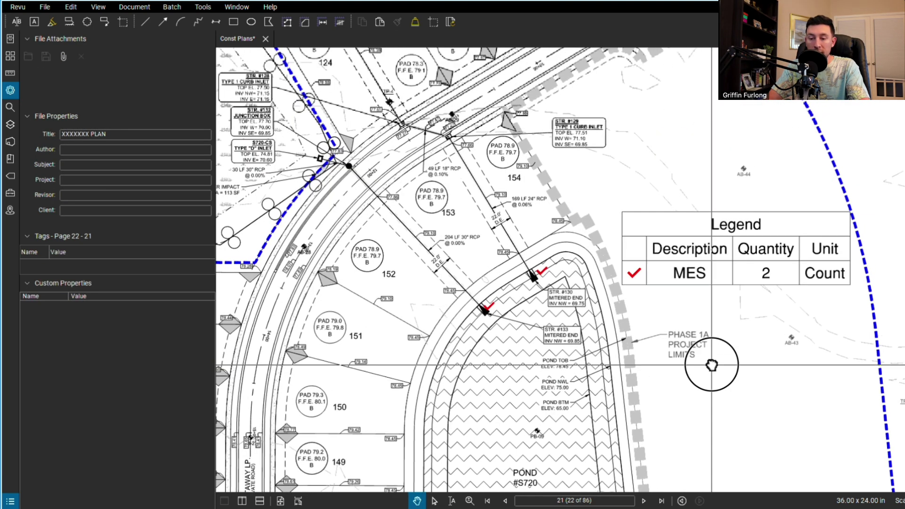
Step: Count curb inlets with triangle markers, starting at STR #129 and along Castaway LP
{"action": "left_click", "coordinate": [341, 25]}
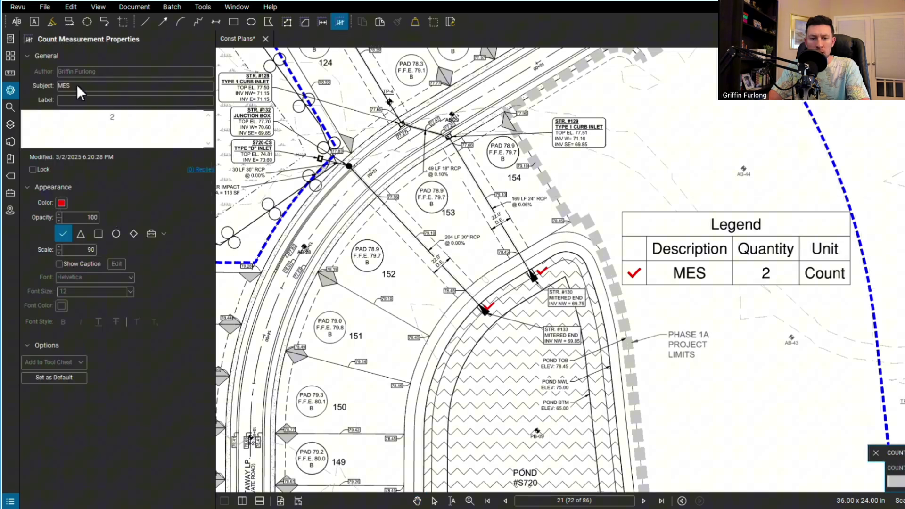
{"action": "left_click", "coordinate": [76, 85]}
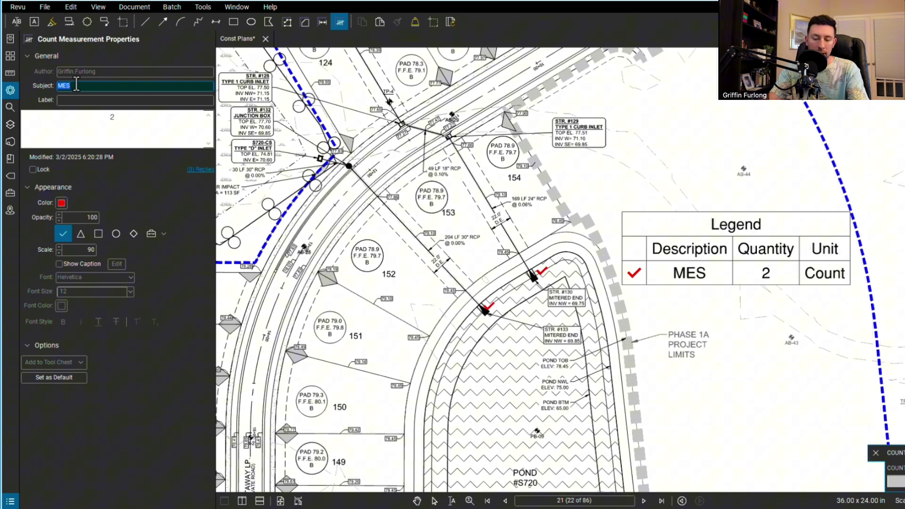
{"action": "left_click", "coordinate": [82, 233]}
{"action": "scroll", "coordinate": [359, 128], "scroll_direction": "up", "scroll_amount": 3}
{"action": "left_click", "coordinate": [525, 151]}
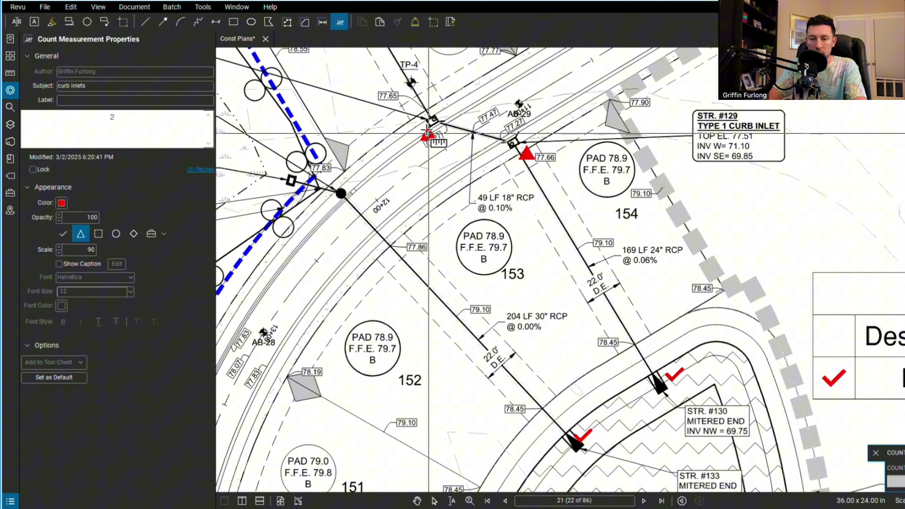
{"action": "scroll", "coordinate": [428, 133], "scroll_direction": "down", "scroll_amount": 2}
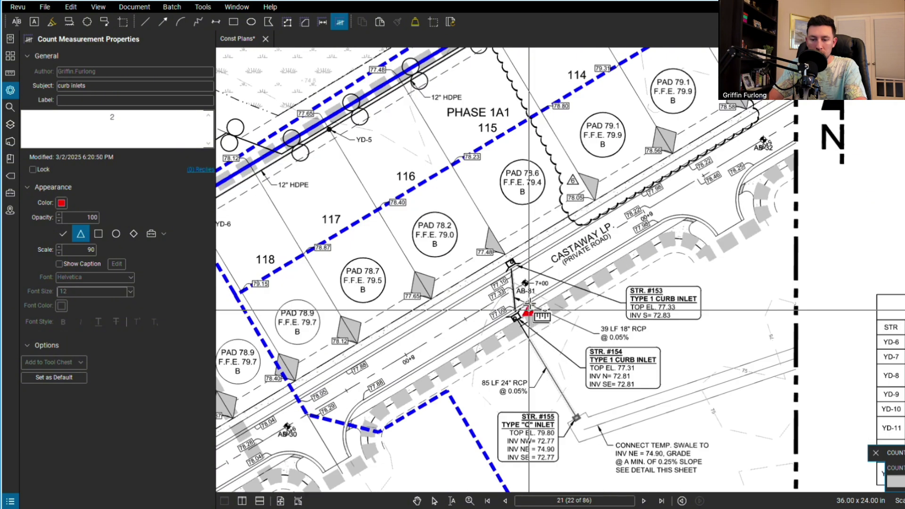
{"action": "left_click", "coordinate": [529, 311]}
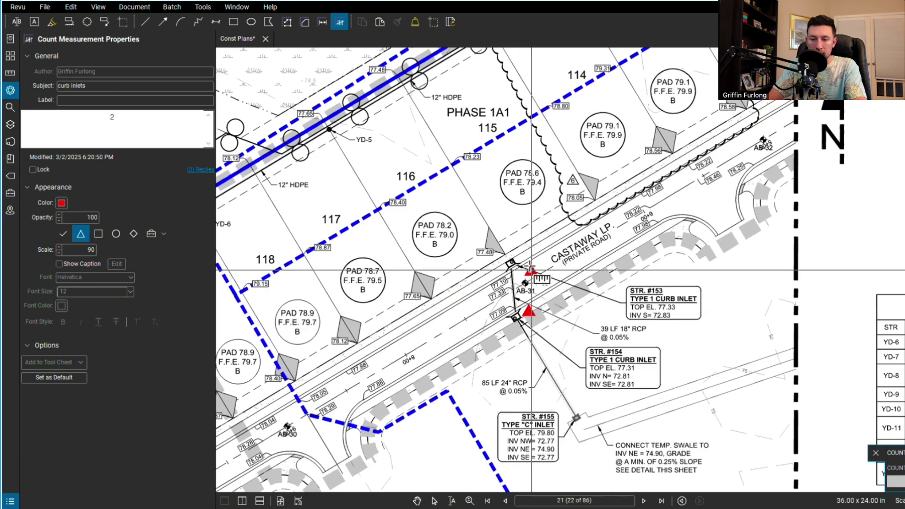
{"action": "left_click", "coordinate": [524, 257]}
{"action": "scroll", "coordinate": [524, 257], "scroll_direction": "down", "scroll_amount": 3}
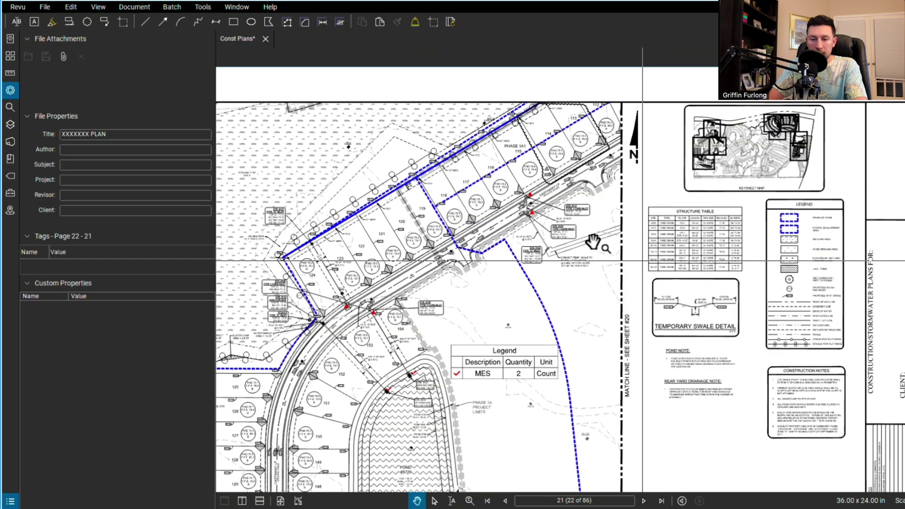
{"action": "key", "text": "Escape"}
Step: Add the curb inlets count to the existing legend
{"action": "right_click", "coordinate": [533, 214]}
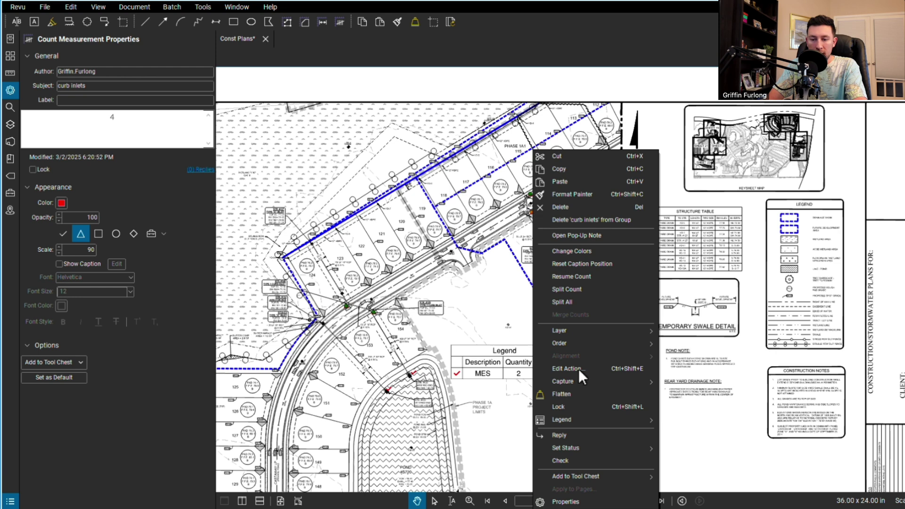
{"action": "mouse_move", "coordinate": [581, 415]}
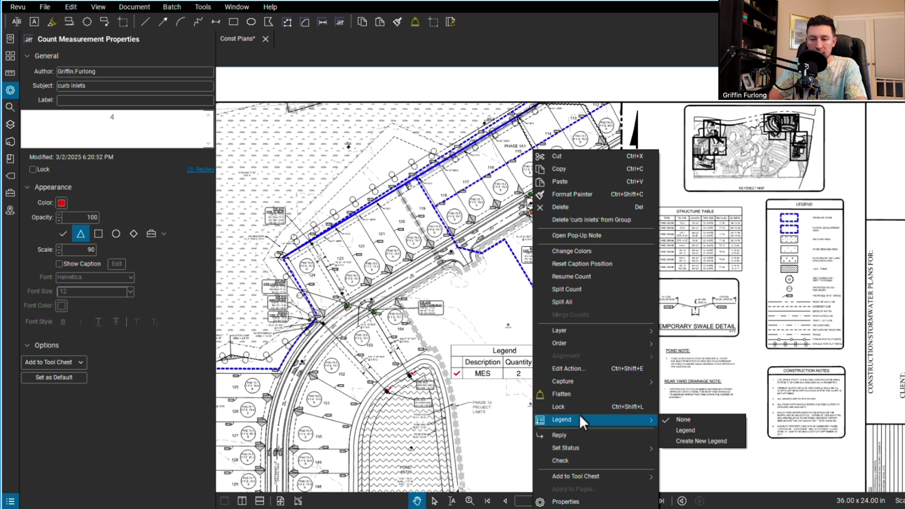
{"action": "left_click", "coordinate": [698, 427]}
{"action": "scroll", "coordinate": [498, 425], "scroll_direction": "up", "scroll_amount": 3}
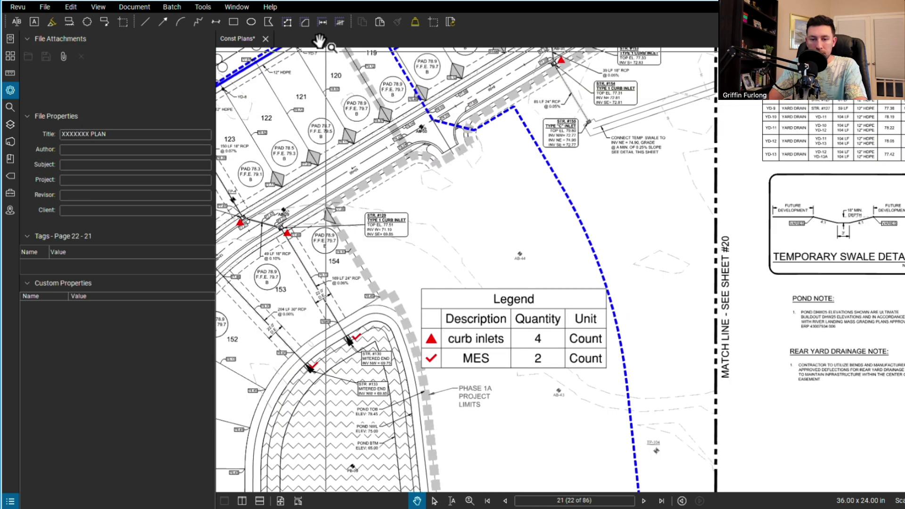
Step: Count two more curb inlets and hide the side panel
{"action": "left_click", "coordinate": [340, 21]}
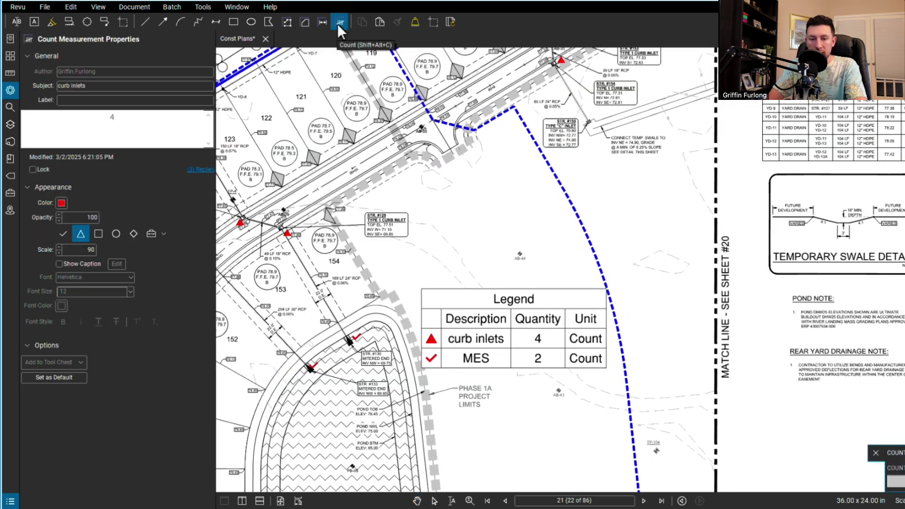
{"action": "left_click", "coordinate": [504, 181]}
{"action": "left_click", "coordinate": [627, 212]}
{"action": "key", "text": "Escape"}
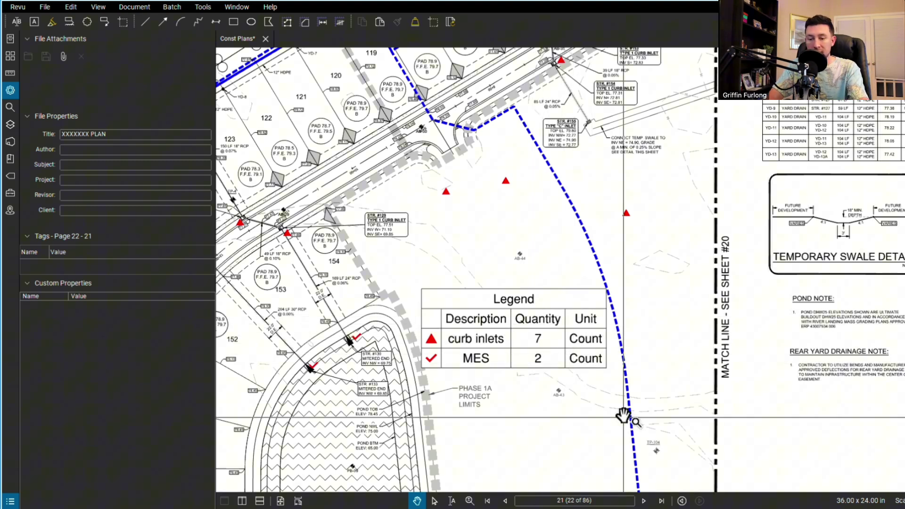
{"action": "key", "text": "F4"}
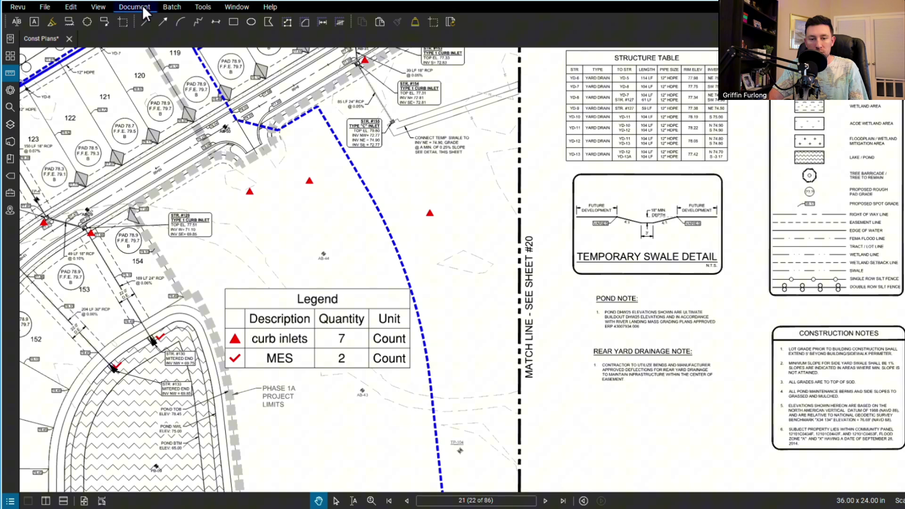
Step: Toggle the full-screen crosshair off and back on, recentring the plan around the legend
{"action": "left_click", "coordinate": [98, 7]}
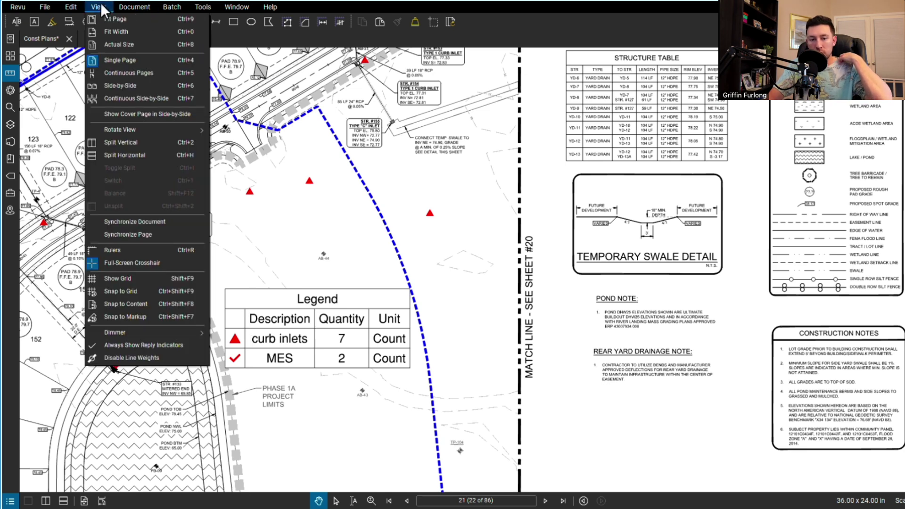
{"action": "left_click", "coordinate": [151, 263]}
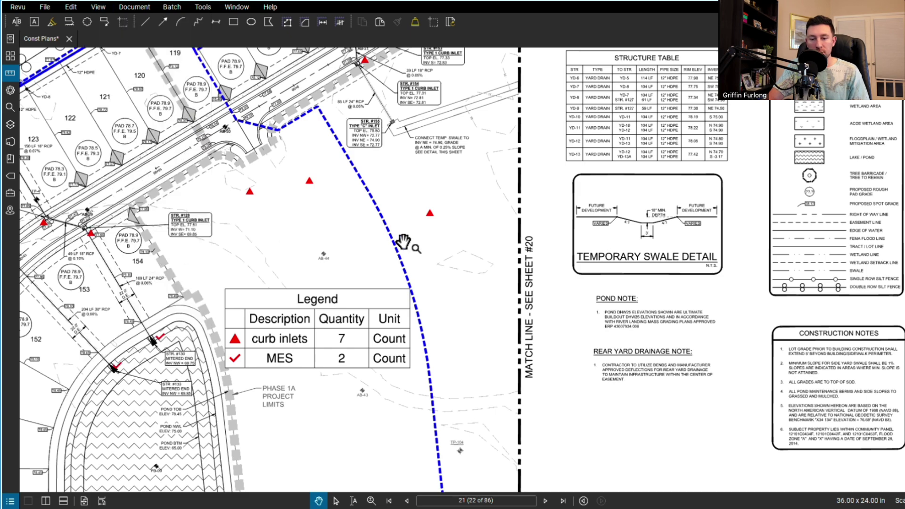
{"action": "mouse_move", "coordinate": [275, 202]}
{"action": "left_mouse_down"}
{"action": "mouse_move", "coordinate": [352, 166]}
{"action": "mouse_move", "coordinate": [465, 153]}
{"action": "mouse_move", "coordinate": [363, 211]}
{"action": "left_mouse_up"}
{"action": "left_click", "coordinate": [94, 8]}
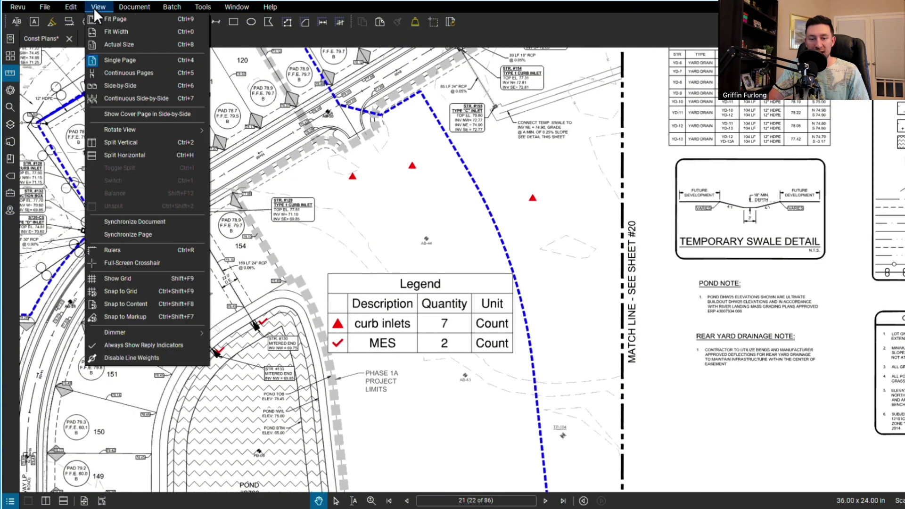
{"action": "left_click", "coordinate": [140, 263]}
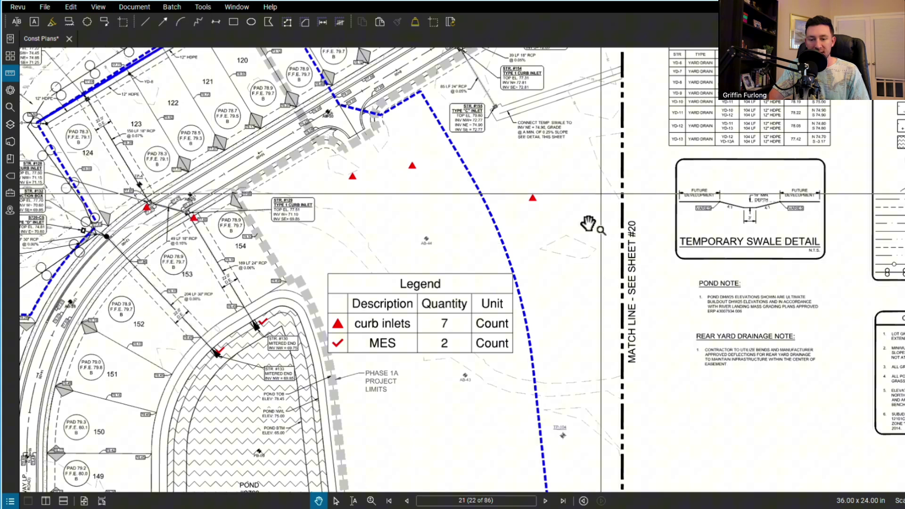
Step: Show rulers along the drawing edges and shift the plan to reveal more sheet details
{"action": "left_click", "coordinate": [94, 7]}
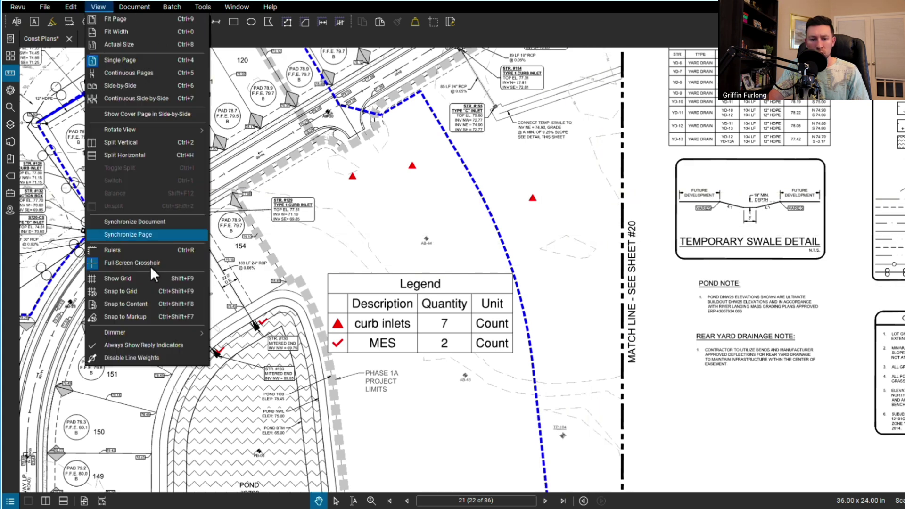
{"action": "left_click", "coordinate": [135, 250]}
{"action": "left_click_drag", "start_coordinate": [482, 228], "coordinate": [401, 248]}
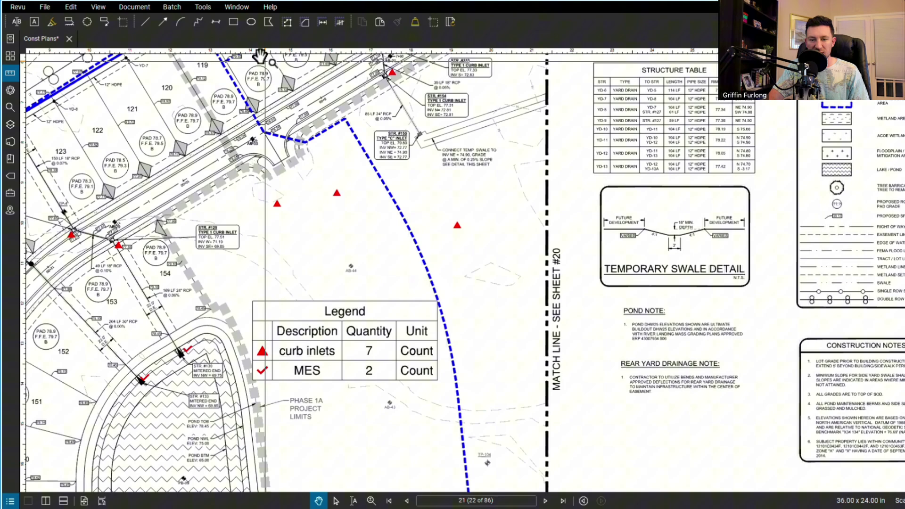